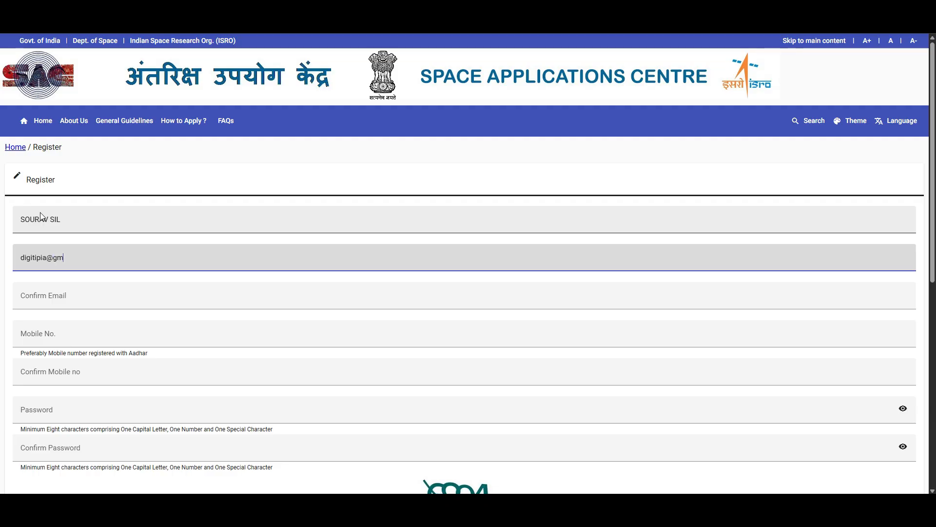
Step: Repeat the applicant's email address in the email confirmation field of the registration form
key("Tab")
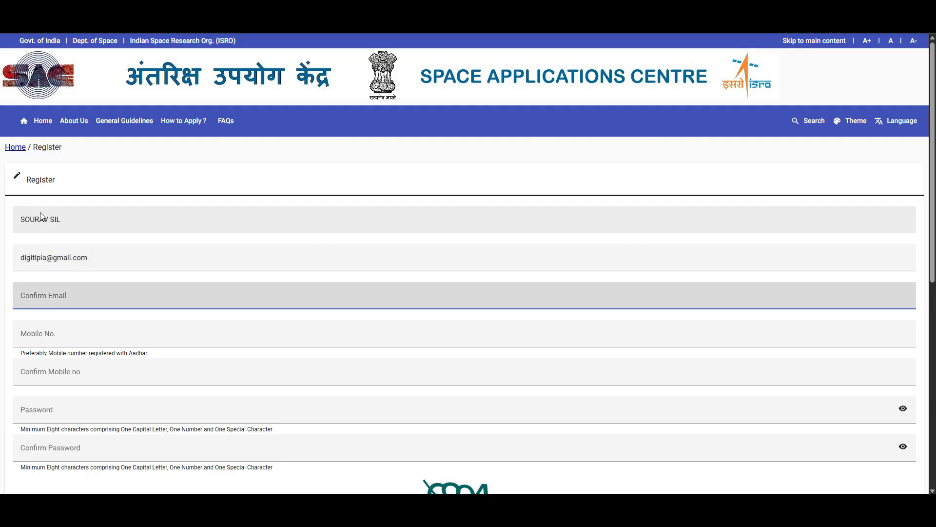
key("Tab")
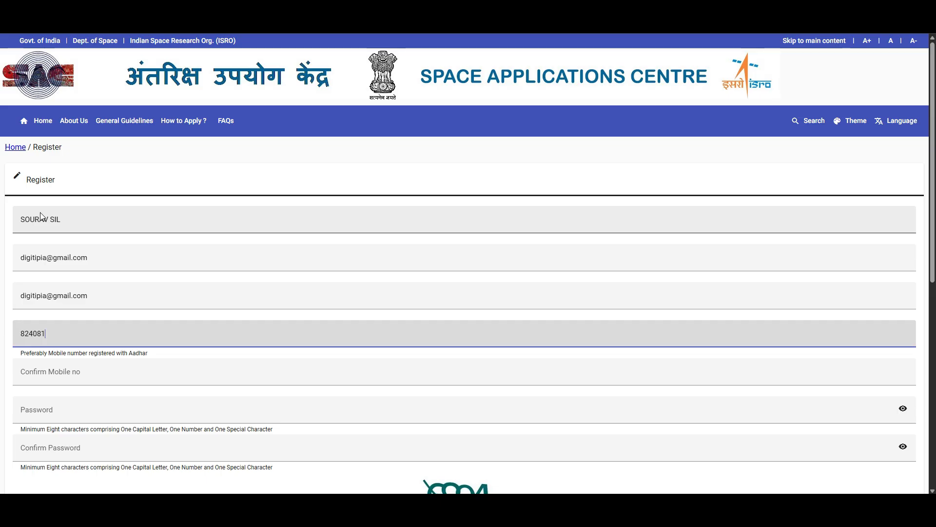
Step: Enter the applicant's mobile number and repeat it in the mobile confirmation field
key("Tab")
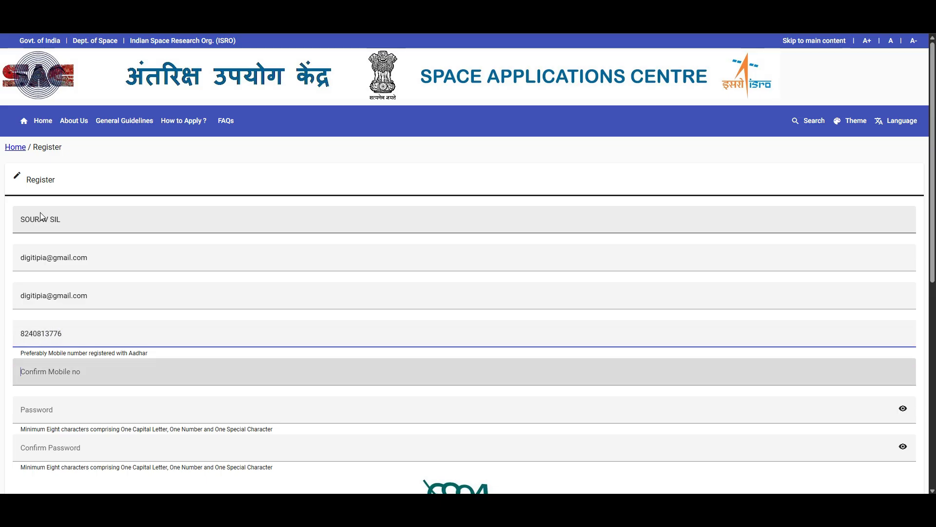
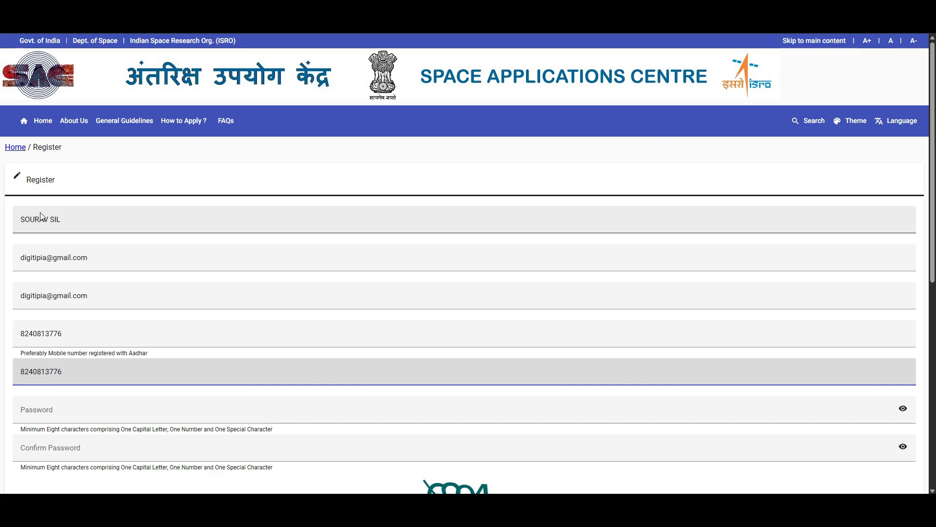
key("Tab")
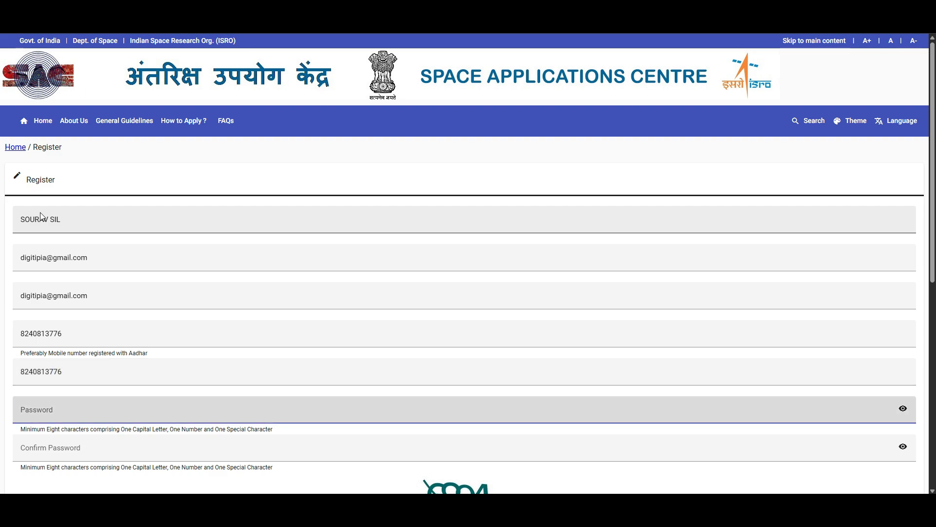
Step: Enter the account password and repeat it in the password confirmation field
key("Tab")
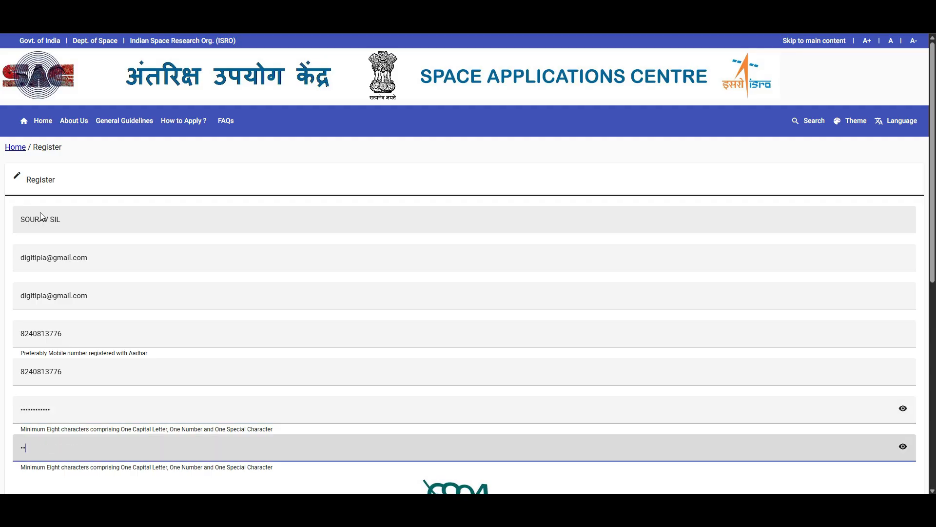
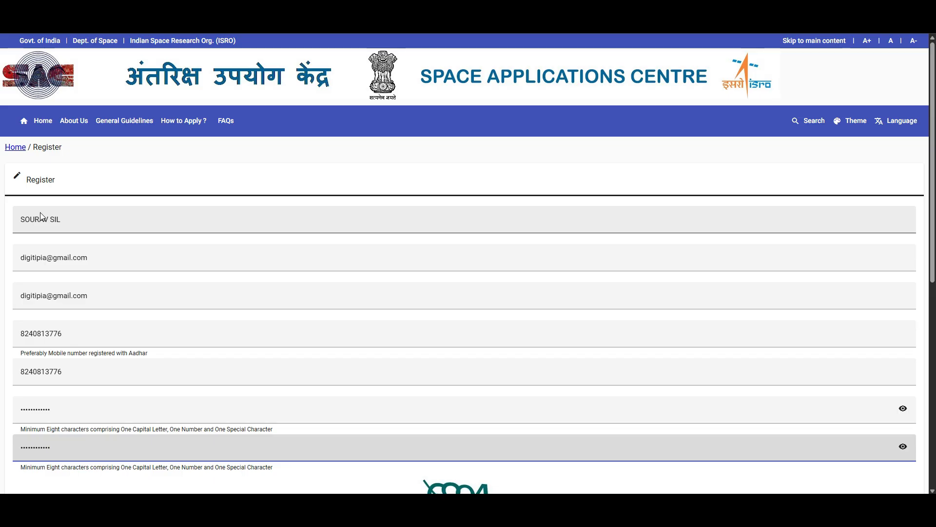
Step: Fill in the displayed captcha digits and submit the registration
scroll(25, 235, "down", 2)
scroll(456, 424, "down", 4)
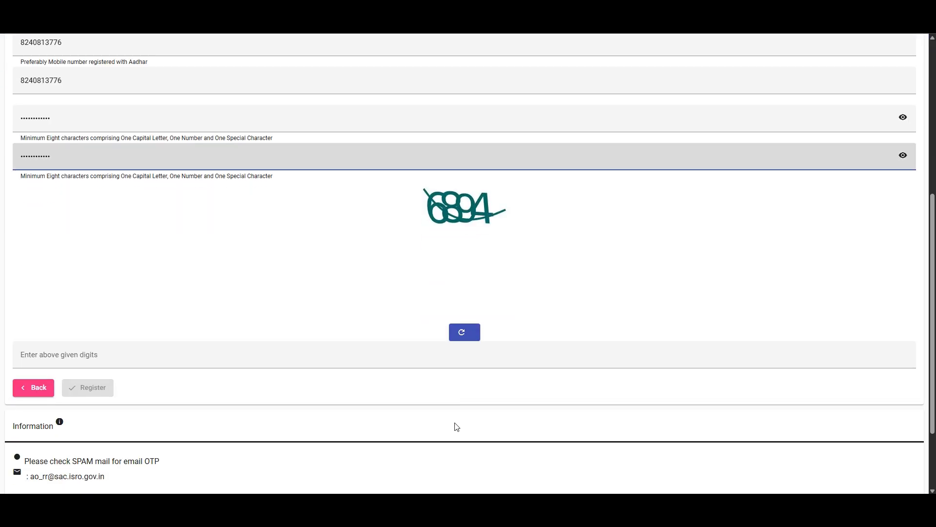
left_click(146, 351)
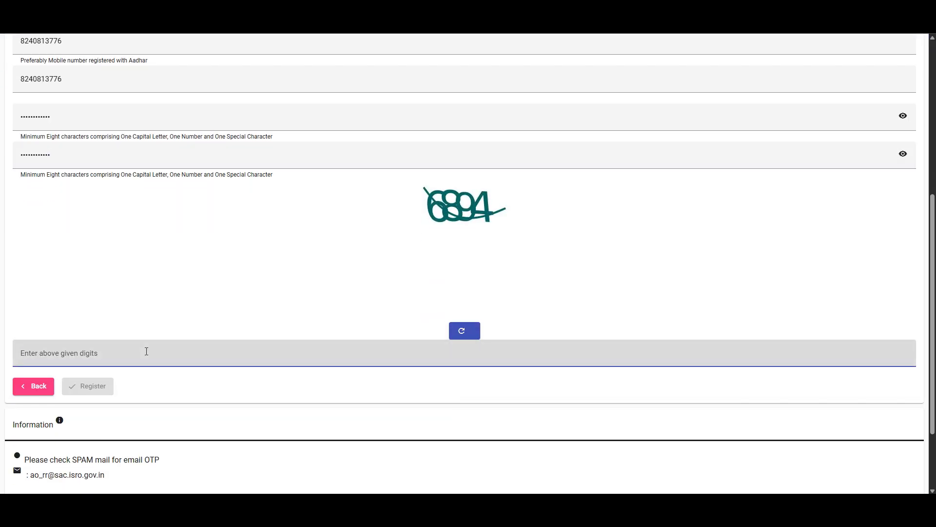
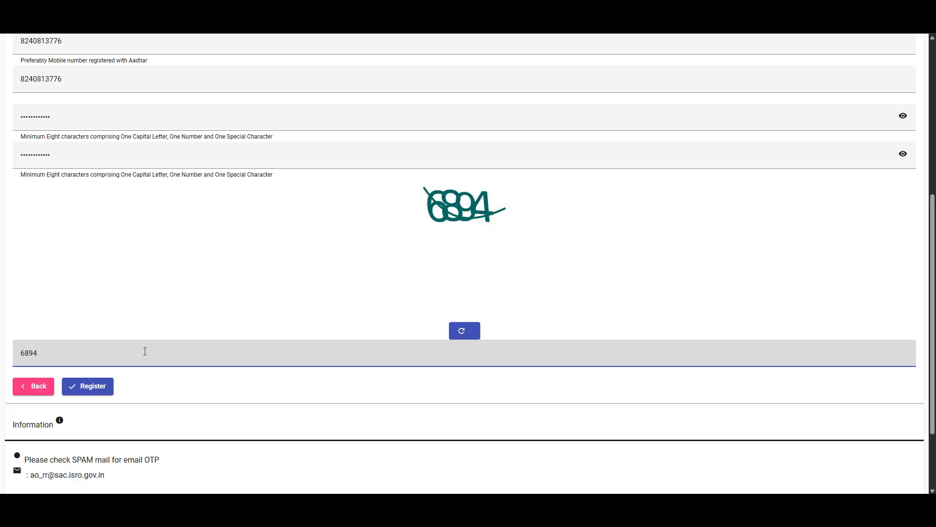
left_click(95, 385)
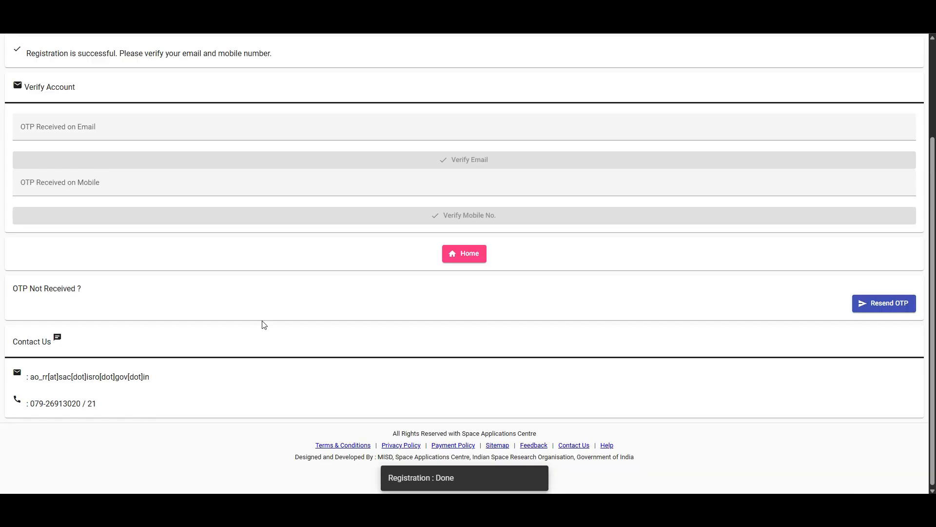
Step: Enter the OTP received by email in the account verification form
scroll(254, 317, "up", 2)
left_click(75, 220)
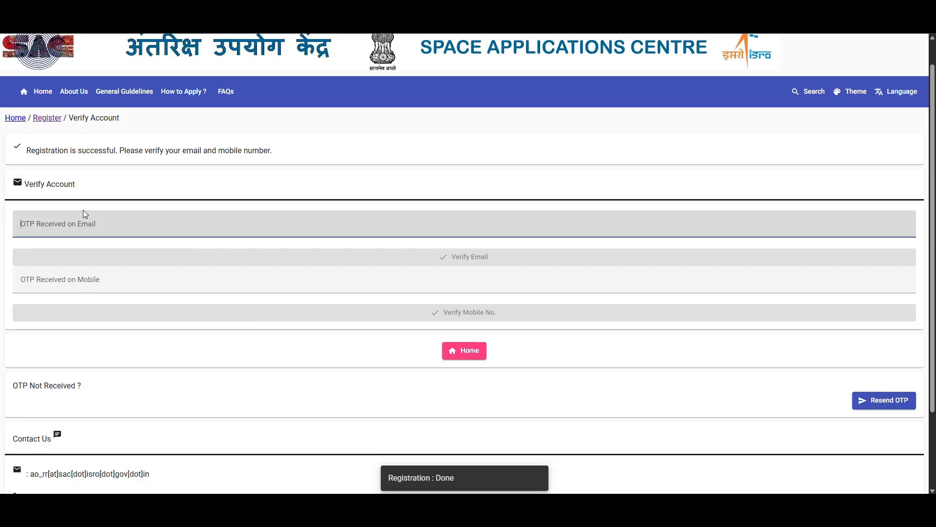
left_click(106, 221)
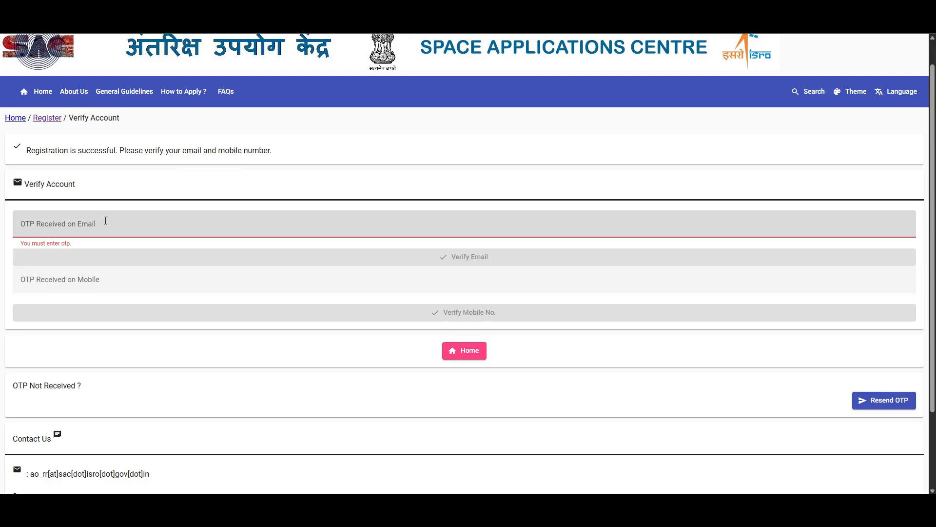
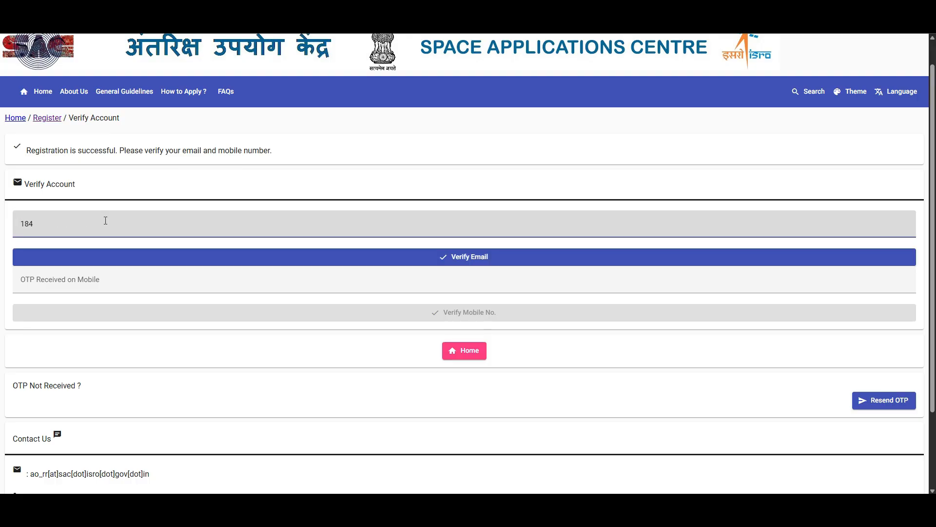
Step: Enter the OTP received on the mobile phone in the account verification form
left_click(90, 279)
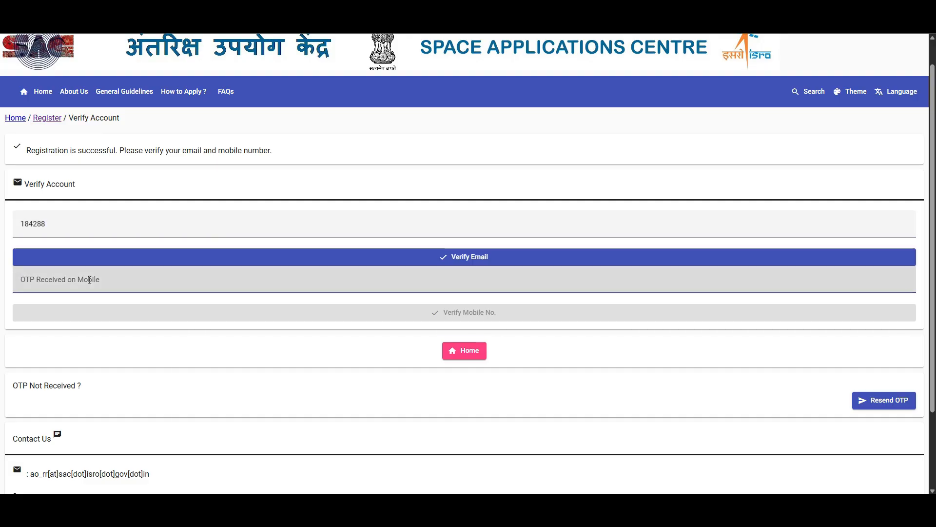
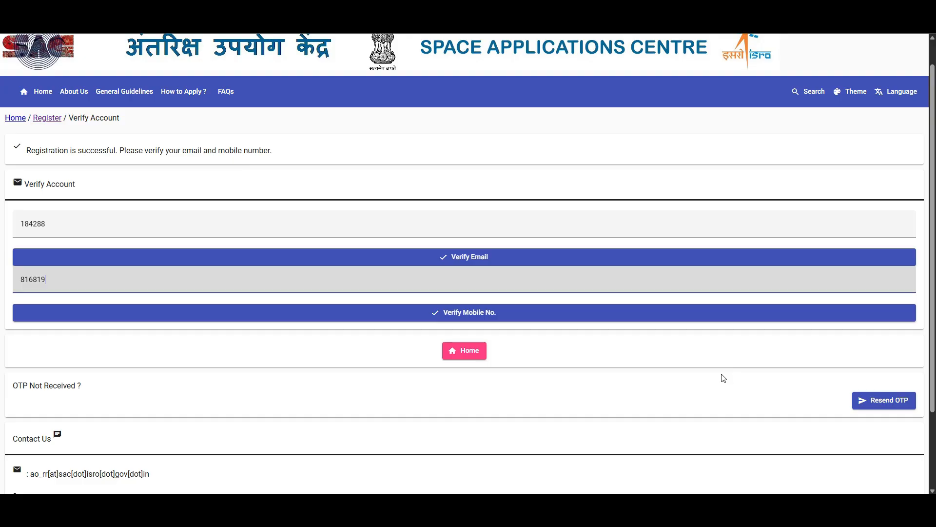
Step: Submit both OTPs to verify the account's email address and mobile number
scroll(723, 378, "down", 1)
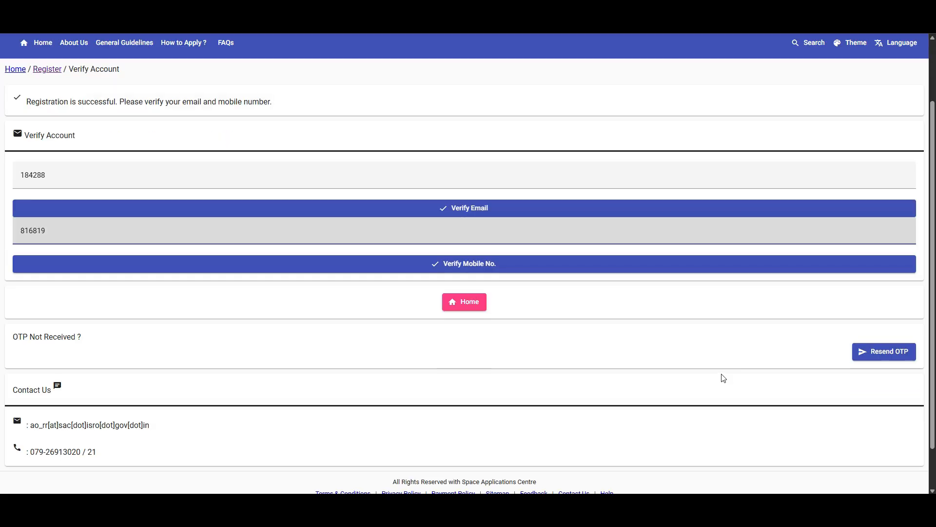
scroll(723, 378, "up", 1)
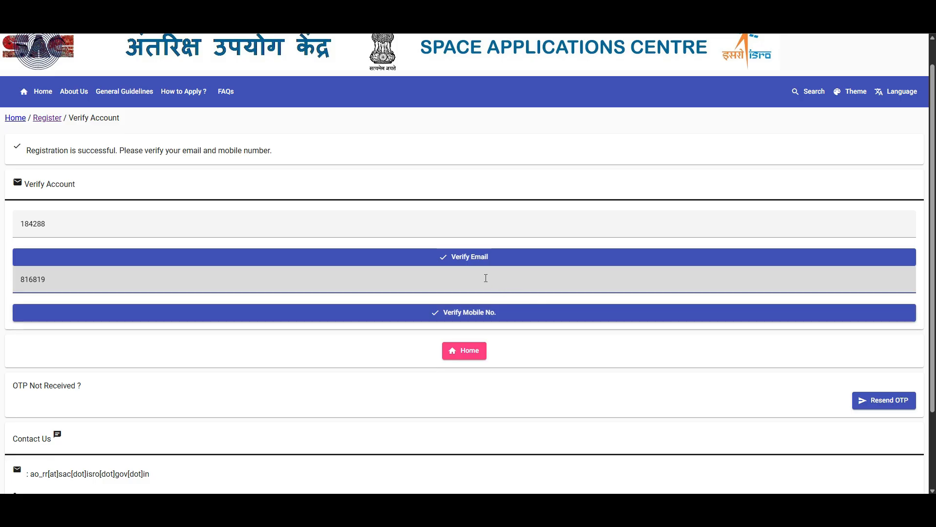
left_click(461, 256)
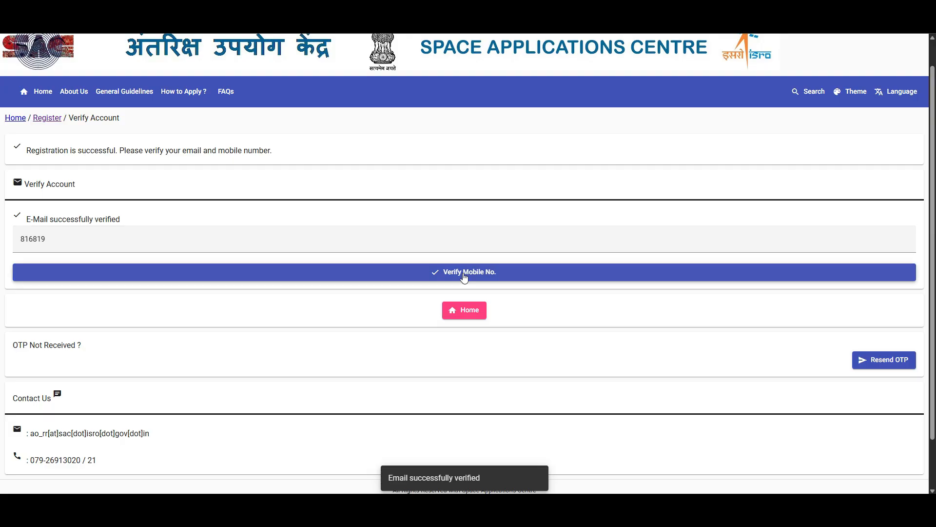
left_click(465, 272)
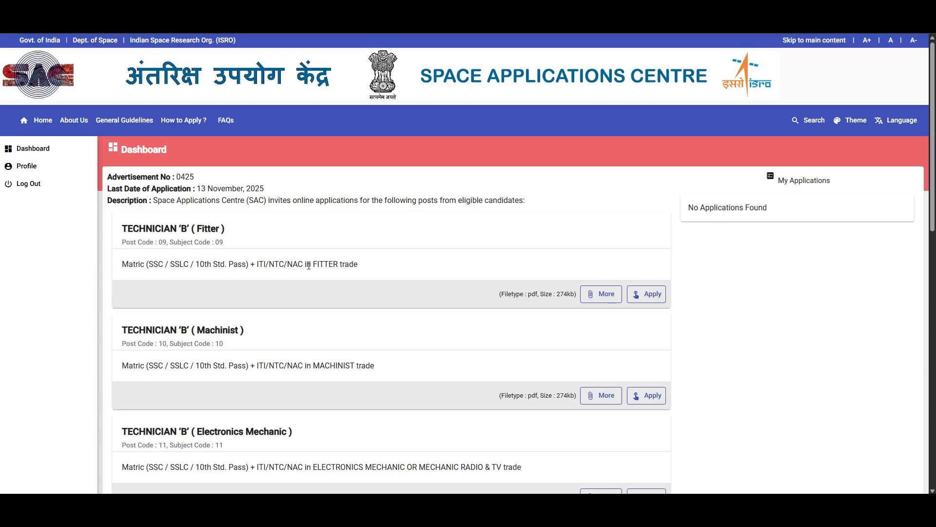
Step: Look through the advertised posts and start an application for Technician 'B' (Fitter)
scroll(309, 265, "down", 2)
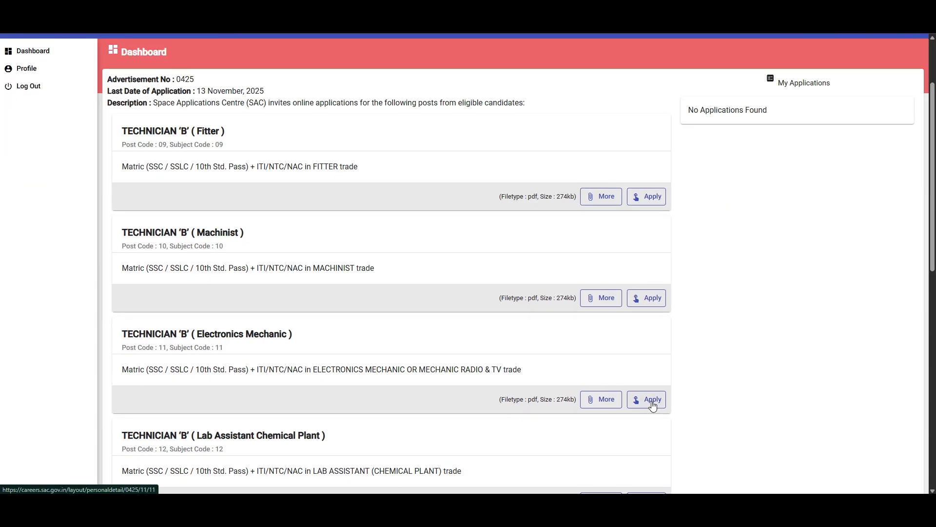
scroll(653, 406, "down", 2)
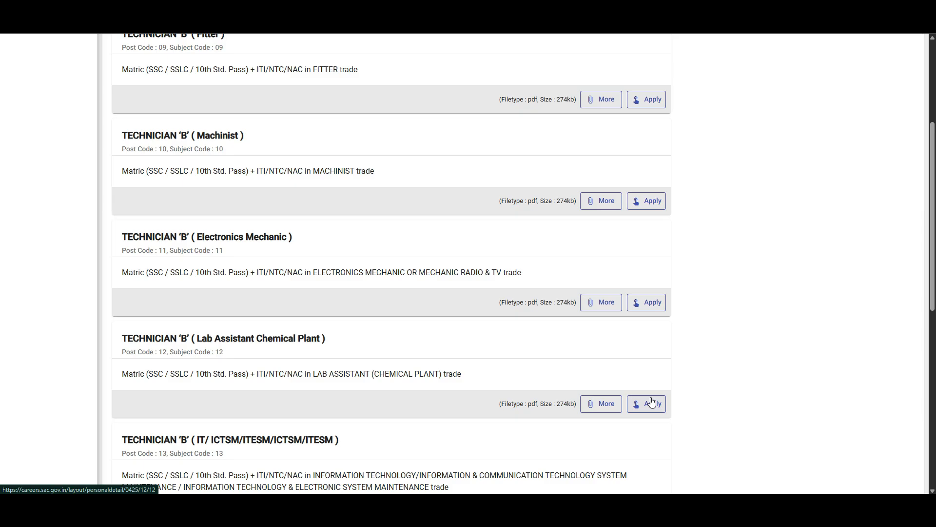
scroll(653, 401, "down", 5)
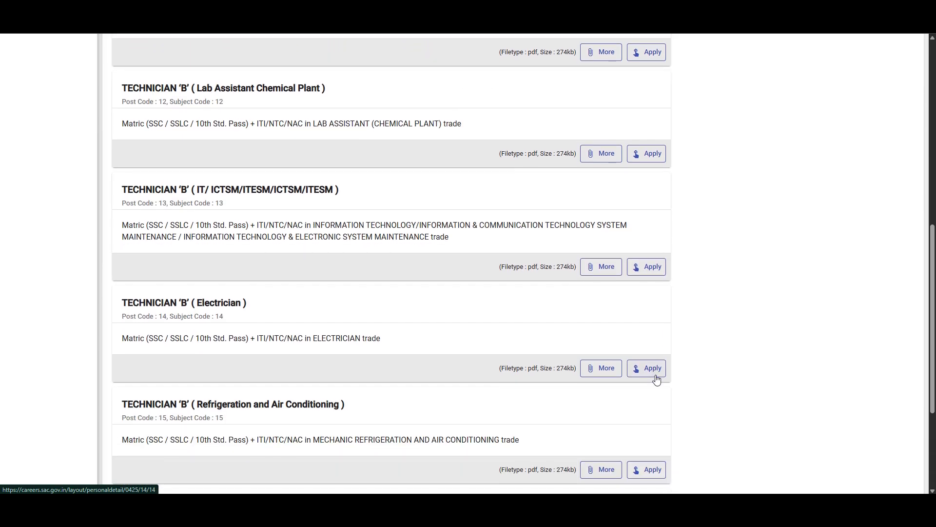
scroll(656, 380, "down", 2)
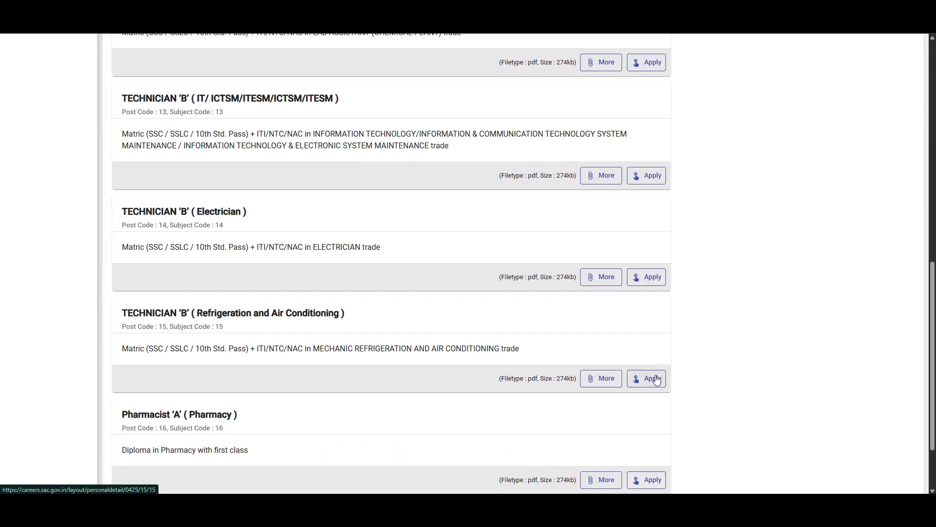
scroll(657, 380, "up", 2)
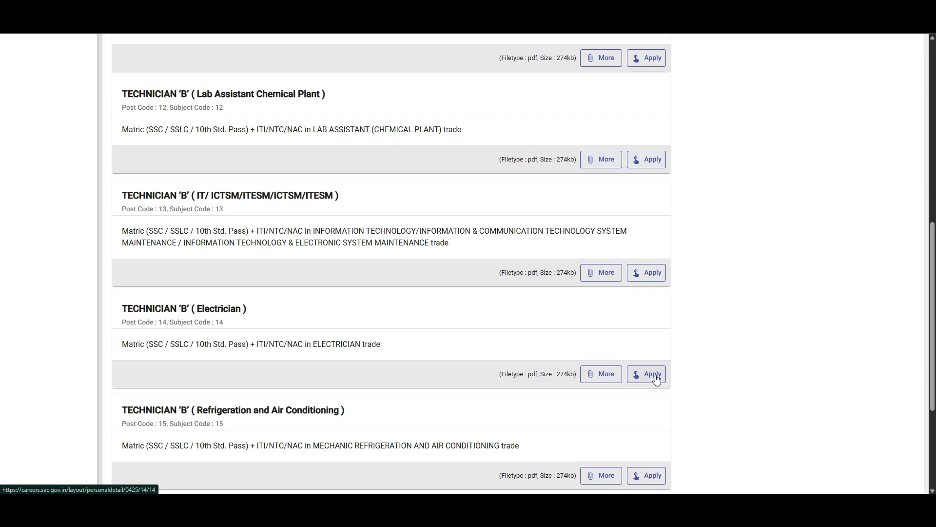
scroll(657, 379, "down", 4)
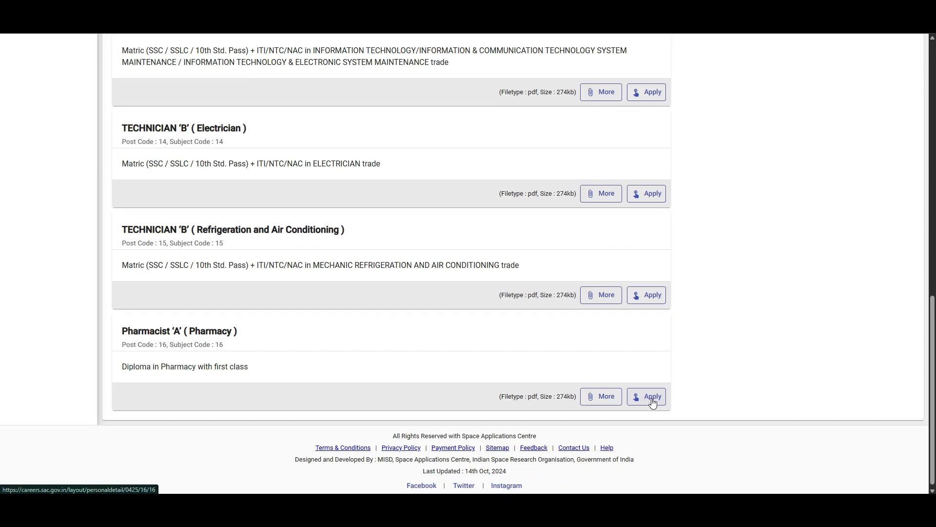
scroll(653, 402, "up", 12)
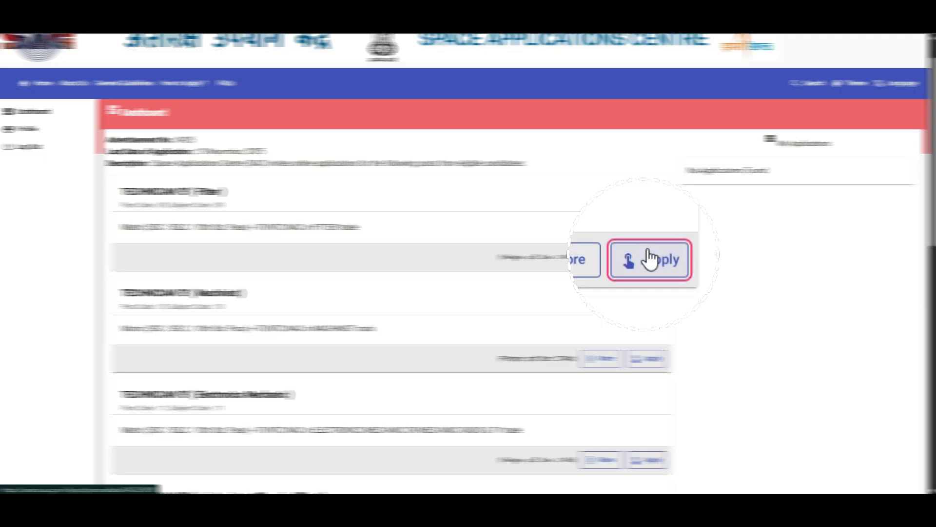
left_click(649, 259)
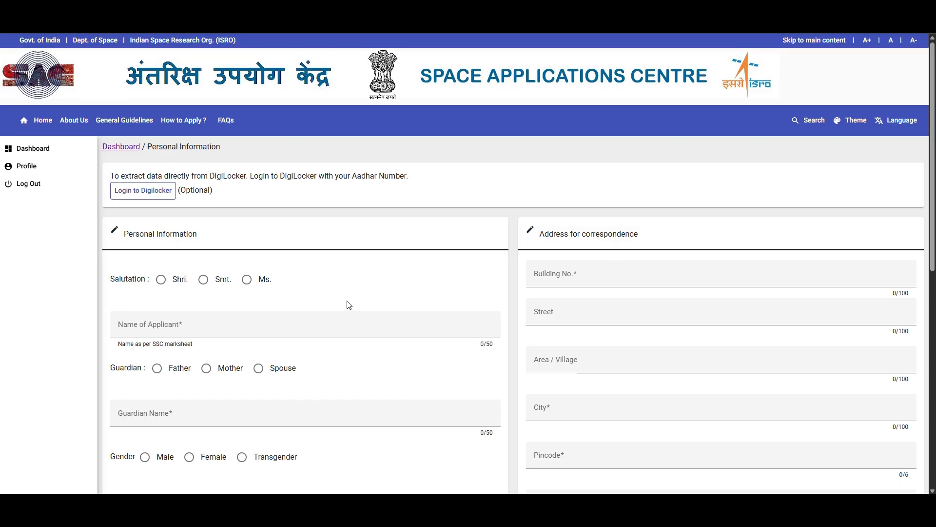
Step: Set the salutation to Shri. and enter the applicant's full name in the personal information
scroll(349, 305, "down", 2)
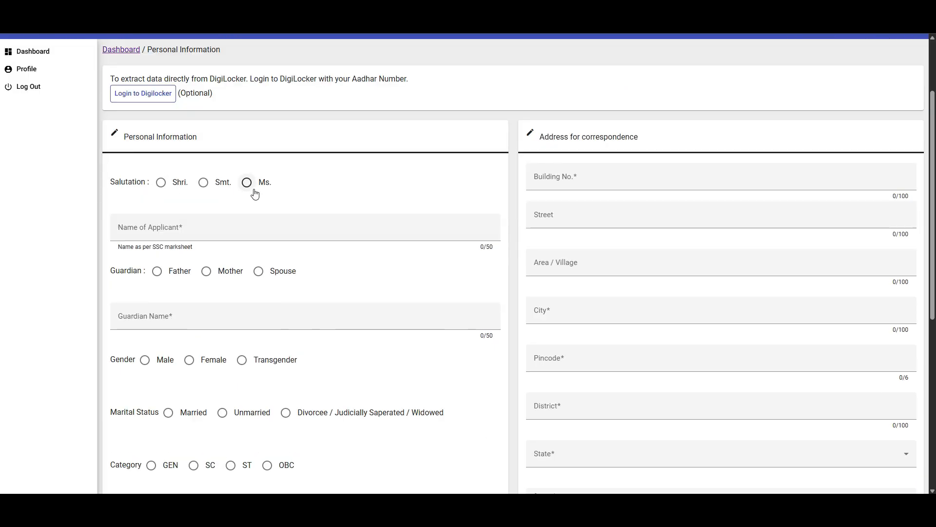
left_click(160, 183)
left_click(165, 216)
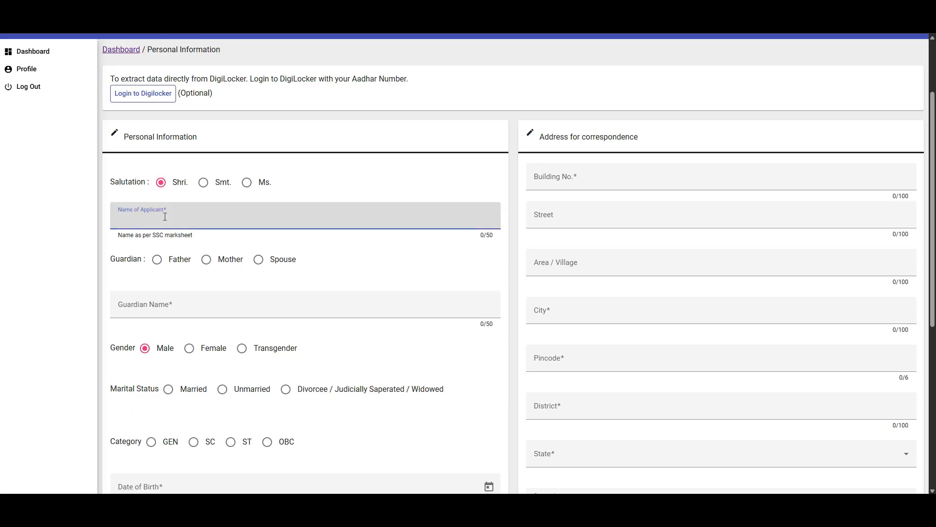
key("Tab")
Step: Choose Father as the guardian and enter the guardian's full name
left_click(157, 259)
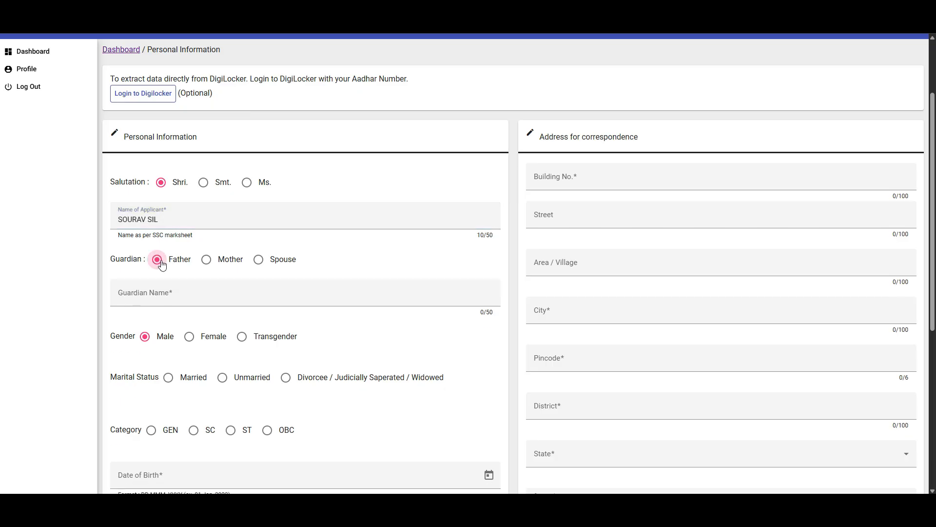
left_click(164, 292)
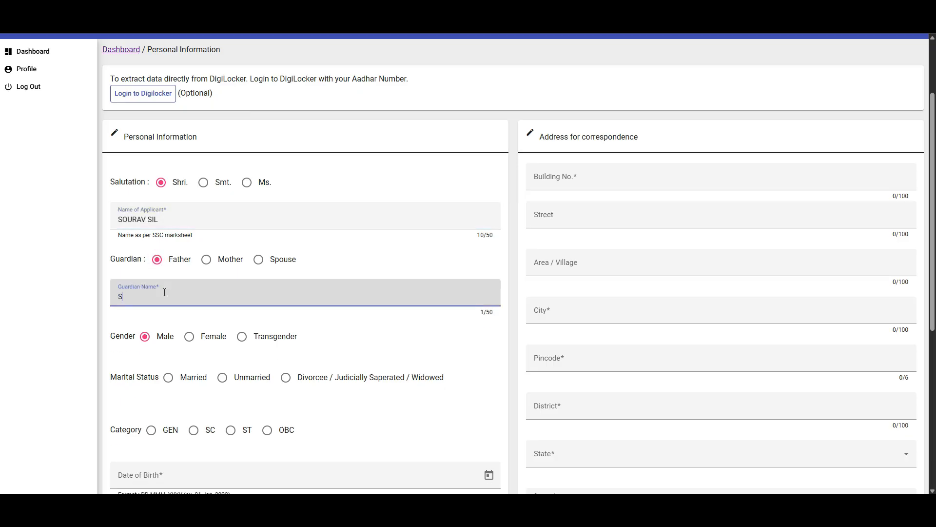
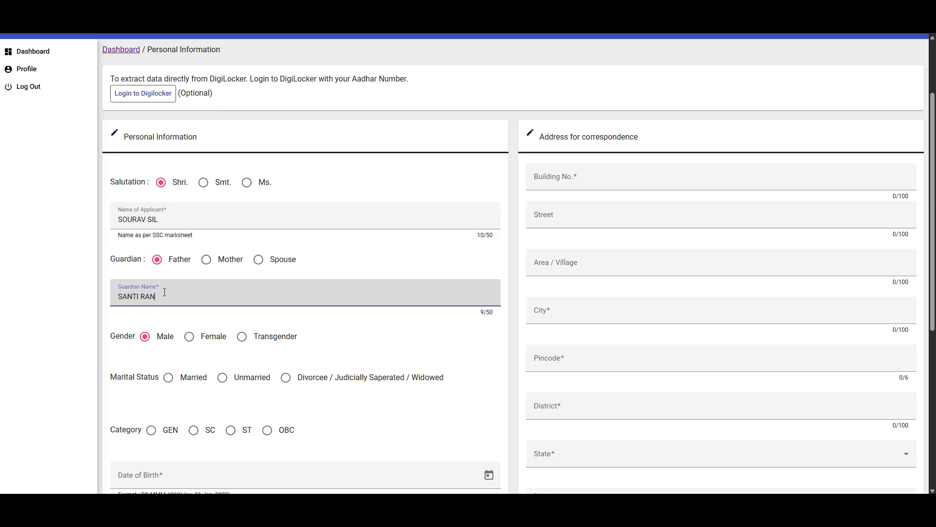
Step: Set the marital status to Married and the category to GEN
scroll(230, 294, "down", 2)
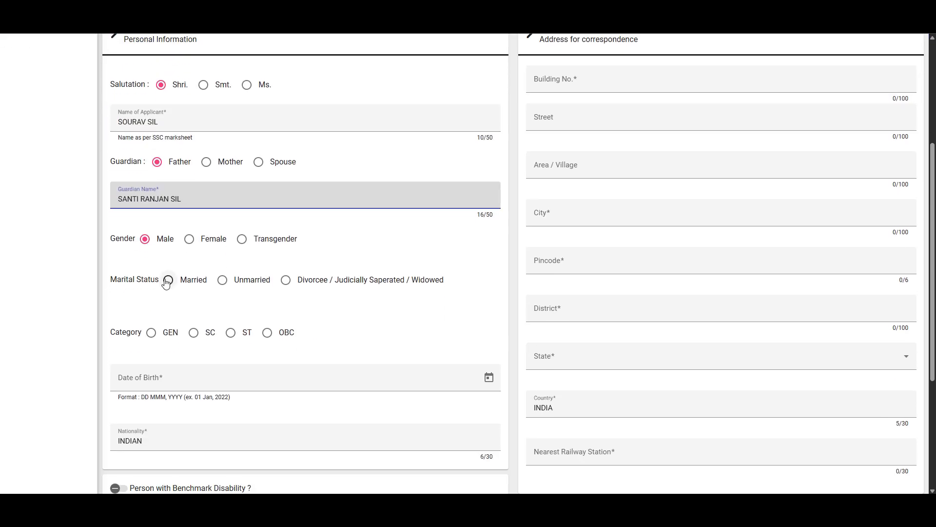
left_click(168, 279)
scroll(226, 306, "down", 1)
left_click(151, 272)
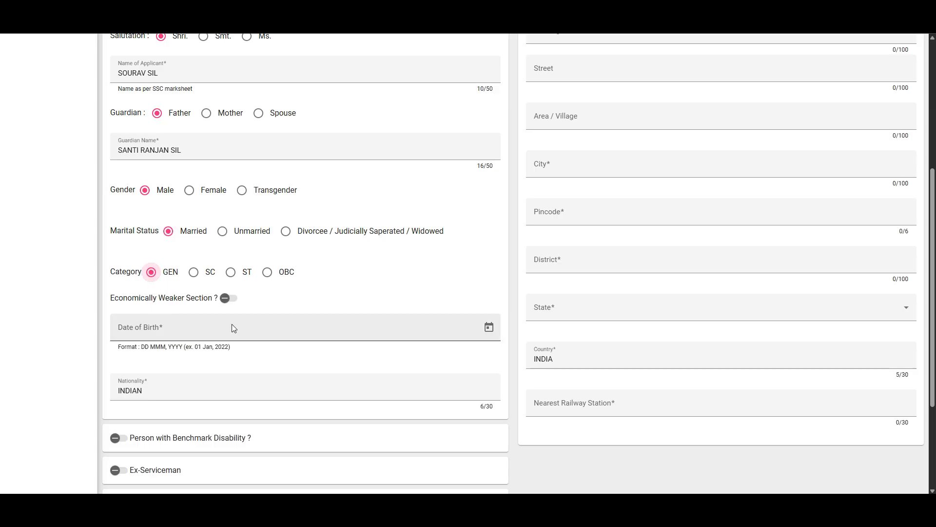
Step: Pick the applicant's date of birth from the calendar in the personal information
left_click(489, 327)
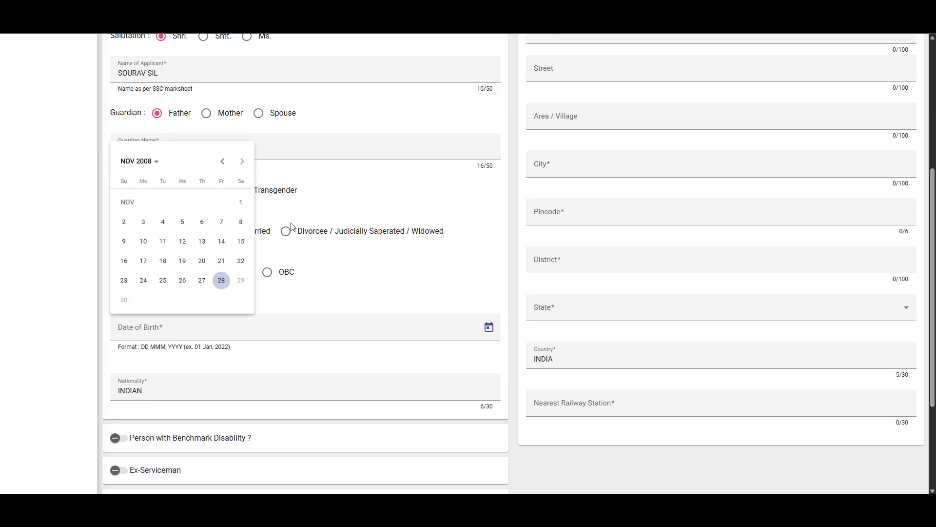
left_click(149, 164)
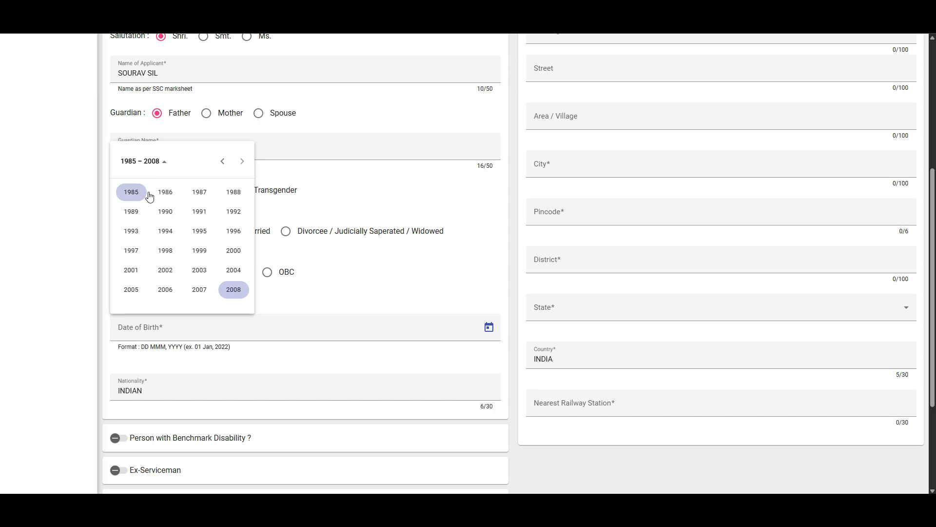
left_click(232, 231)
left_click(165, 231)
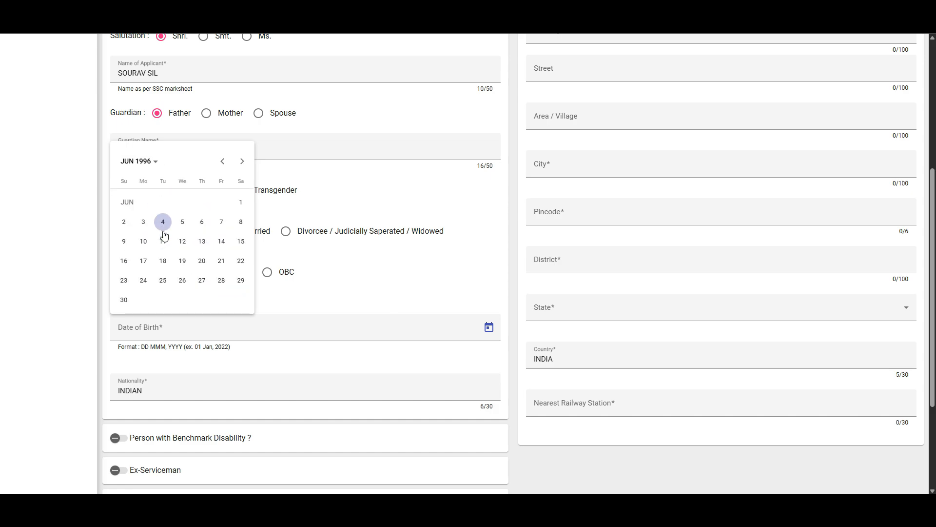
left_click(124, 300)
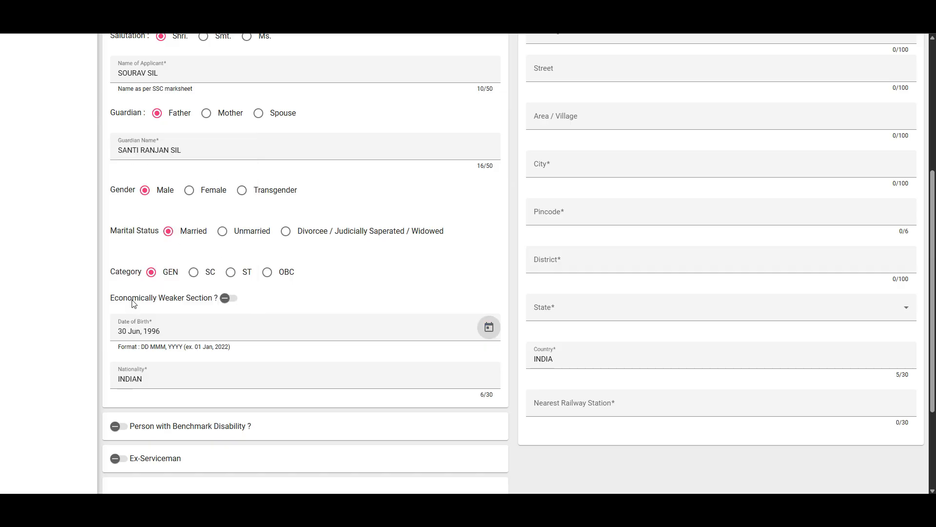
Step: Enter the building number and street of the applicant's address for correspondence
scroll(311, 302, "down", 3)
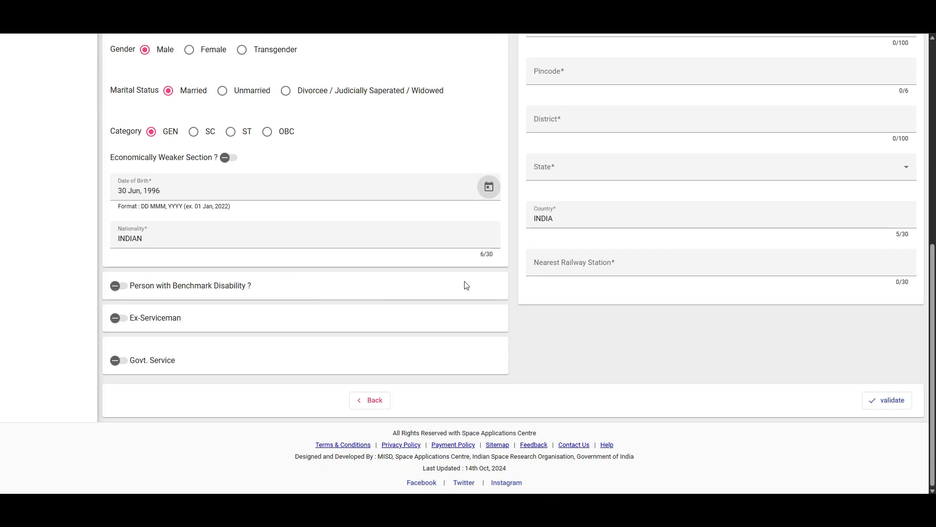
scroll(470, 294, "up", 7)
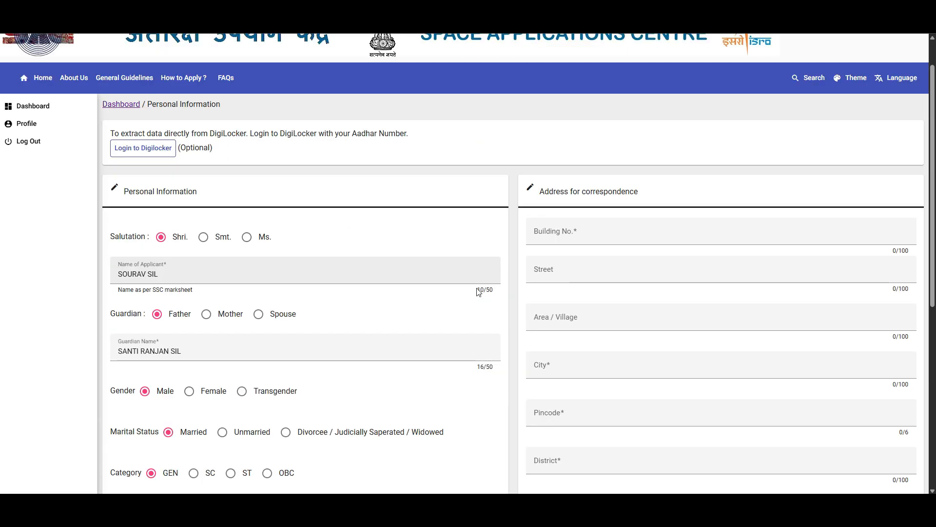
left_click(598, 229)
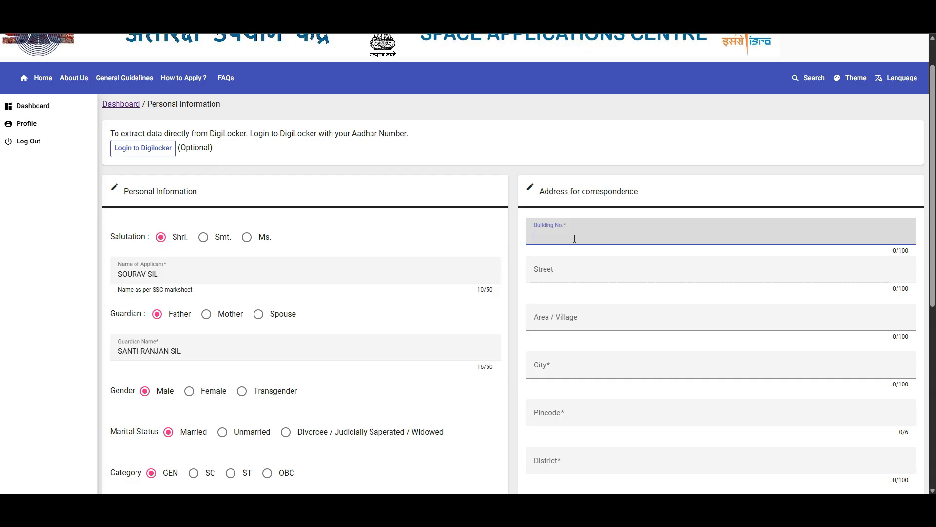
left_click(603, 269)
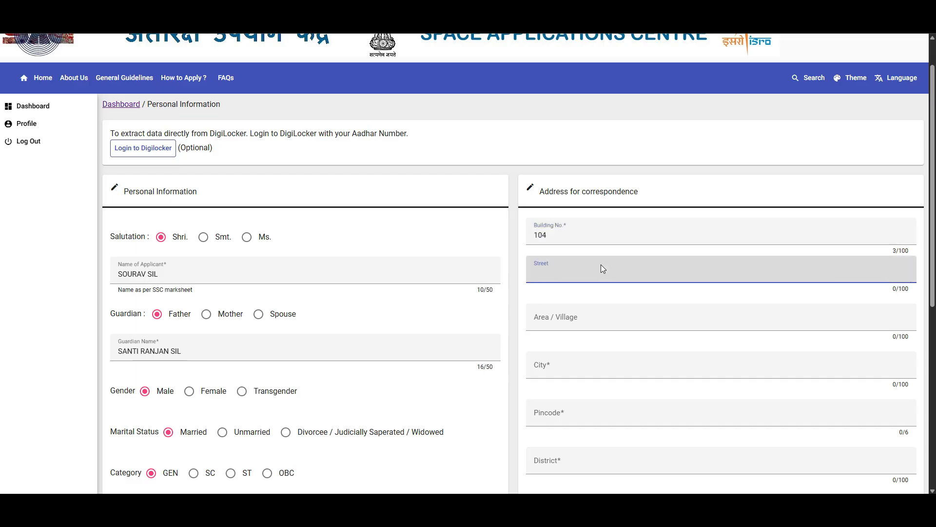
Step: Fill in the area, city and pincode of the address for correspondence
left_click(585, 320)
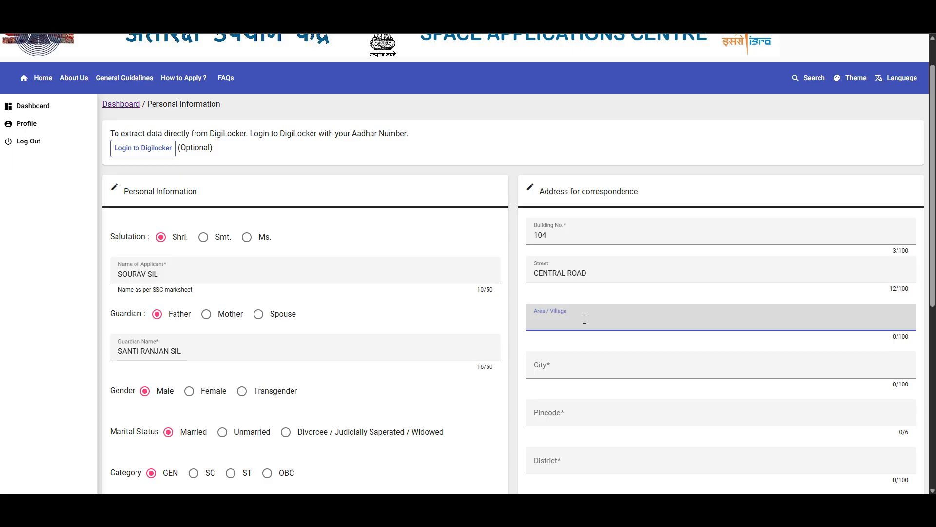
type("S")
key("BackSpace")
scroll(585, 320, "down", 3)
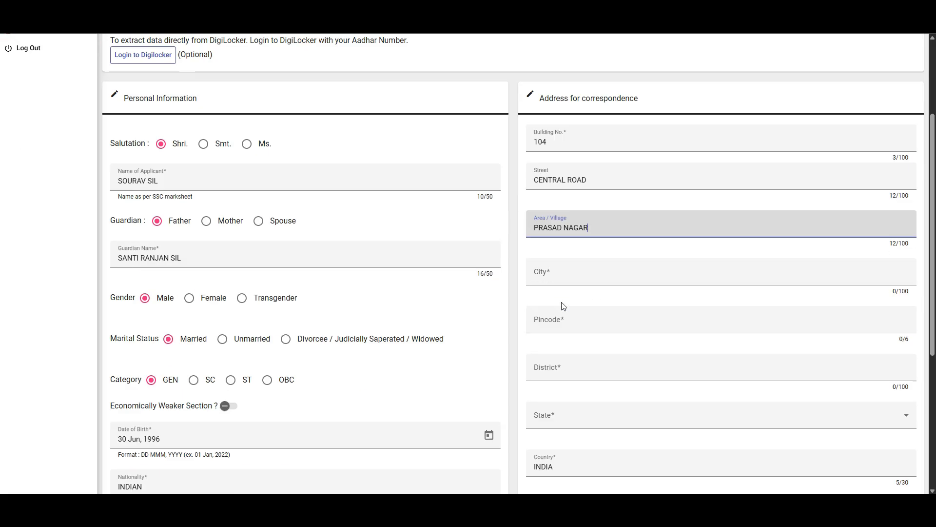
left_click(544, 217)
type("NAIHATI")
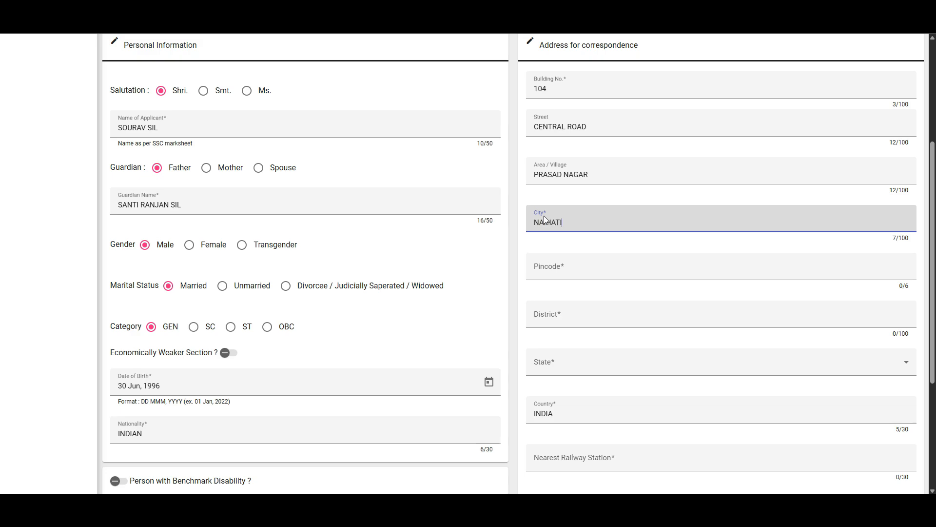
left_click(566, 268)
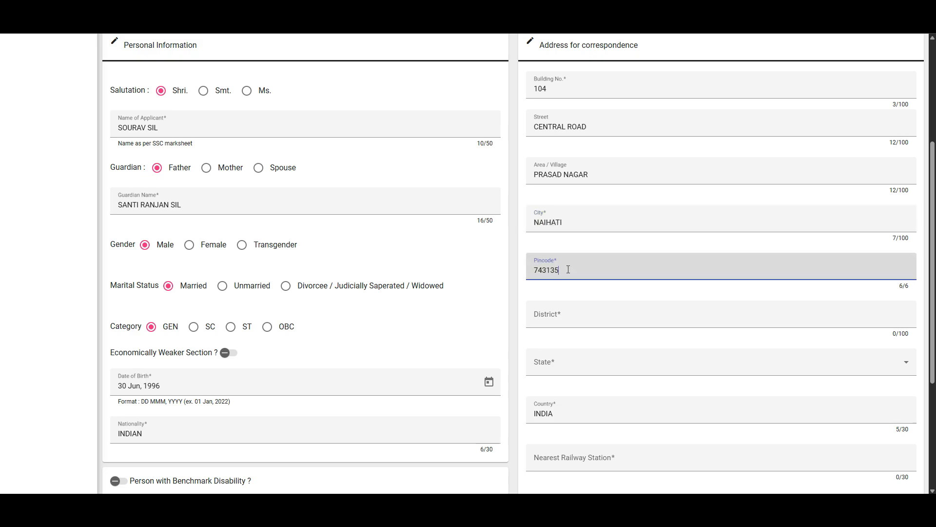
Step: Complete the address with the district, state and nearest railway station, and save the personal information
left_click(572, 309)
scroll(712, 343, "down", 2)
left_click(667, 359)
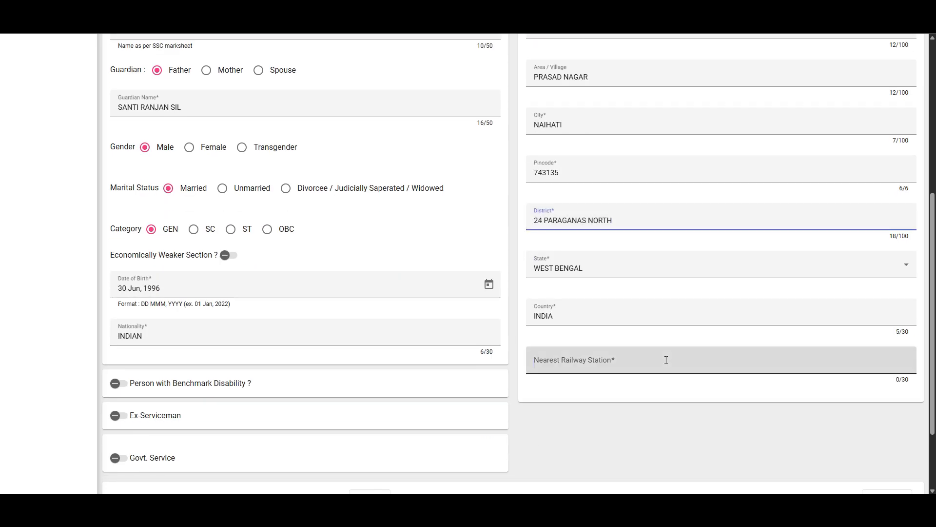
type("NAIHATI")
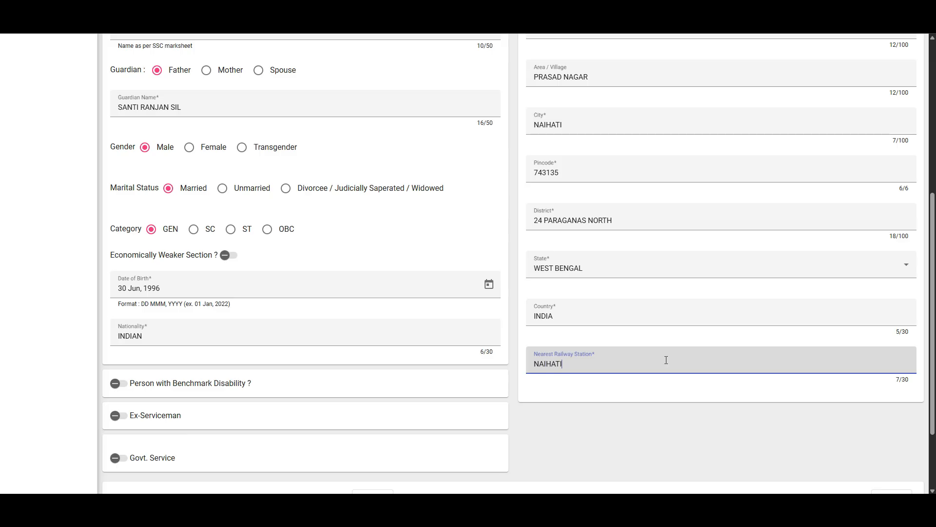
scroll(666, 359, "down", 2)
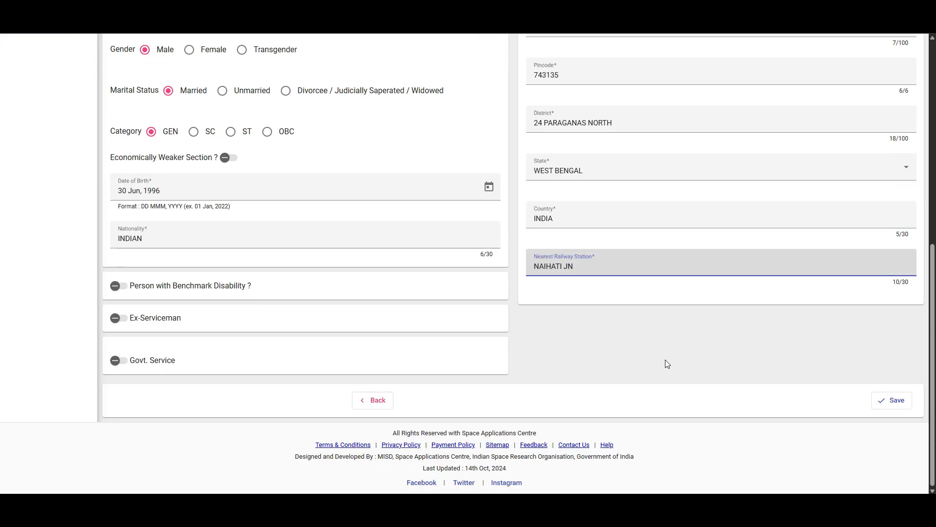
left_click(897, 400)
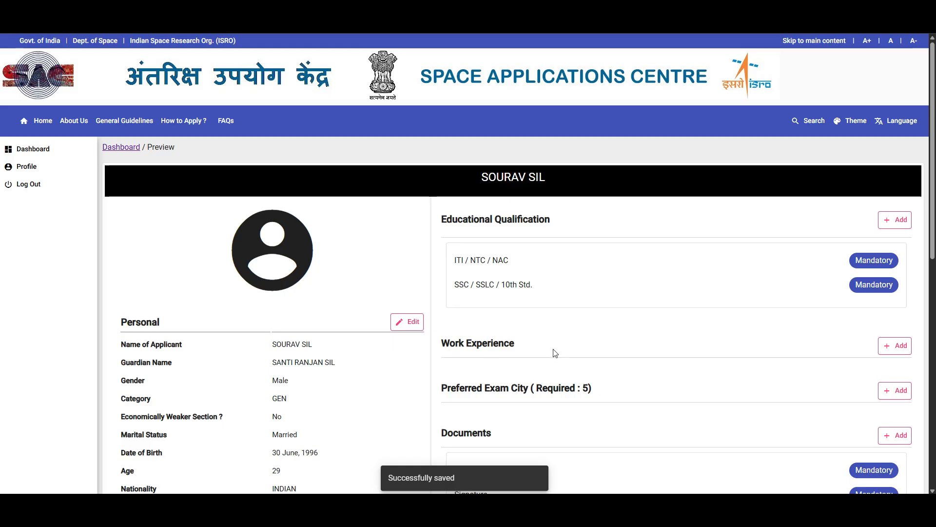
Step: Add an ITI / NTC / NAC educational qualification with the course ITI and the subject FITTER
scroll(555, 352, "down", 2)
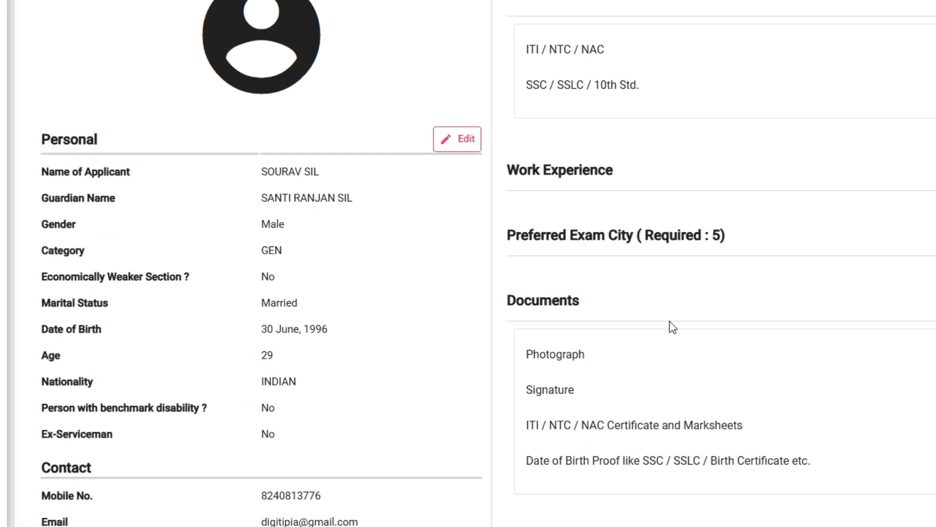
scroll(555, 352, "down", 1)
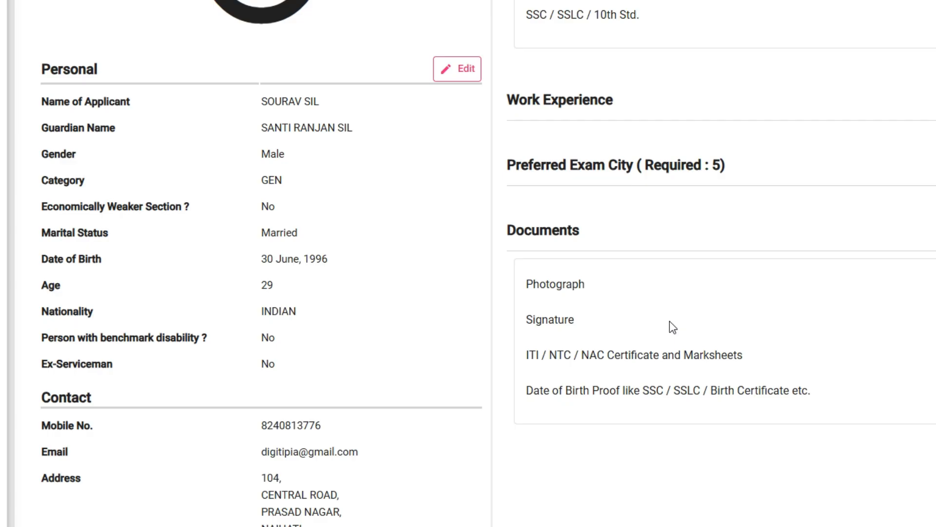
scroll(669, 321, "up", 3)
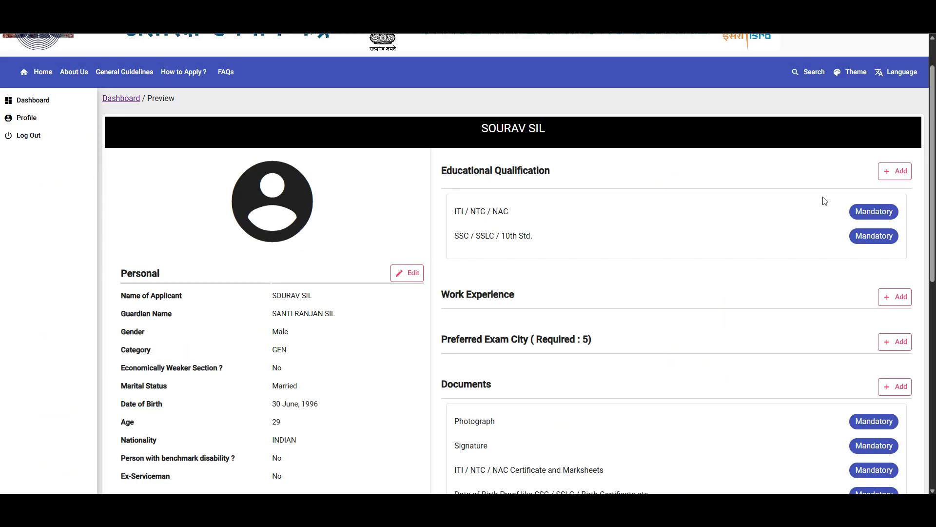
left_click(897, 171)
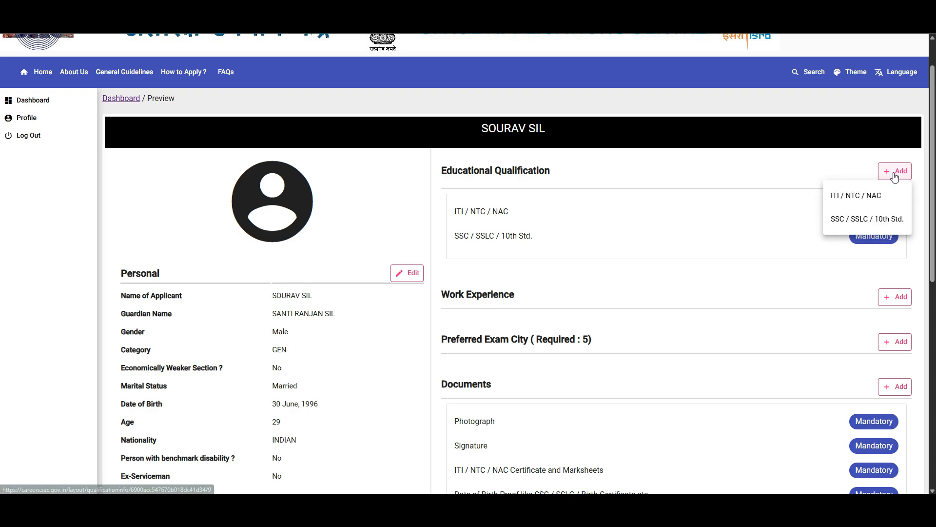
left_click(870, 196)
left_click(317, 182)
left_click(209, 214)
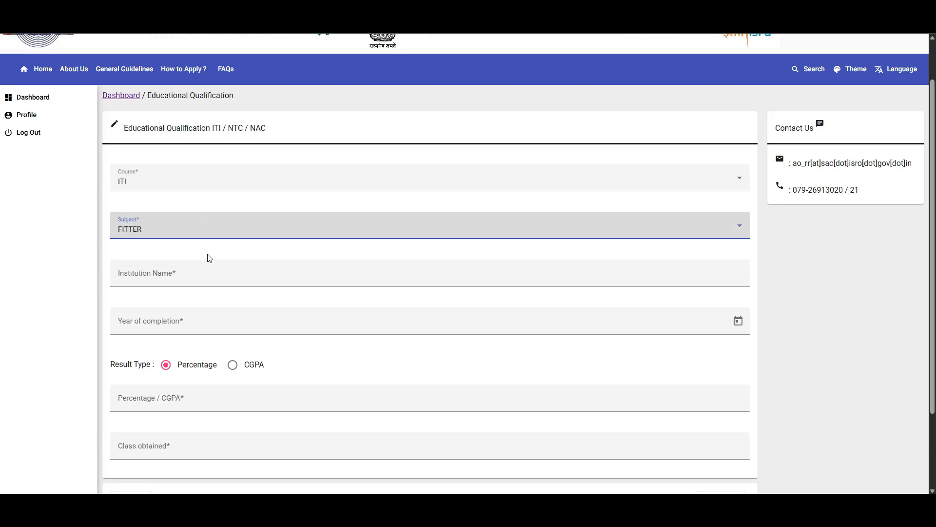
Step: Enter HITILI ITI as the institution name and set the ITI year of completion to Nov/2009
scroll(204, 219, "down", 2)
left_click(197, 178)
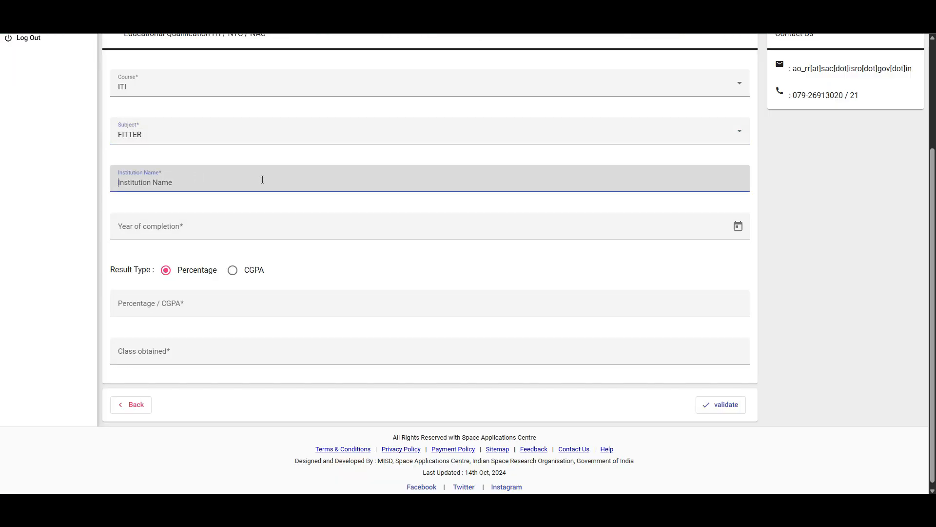
left_click(195, 177)
type("HITILI ITI")
left_click(198, 226)
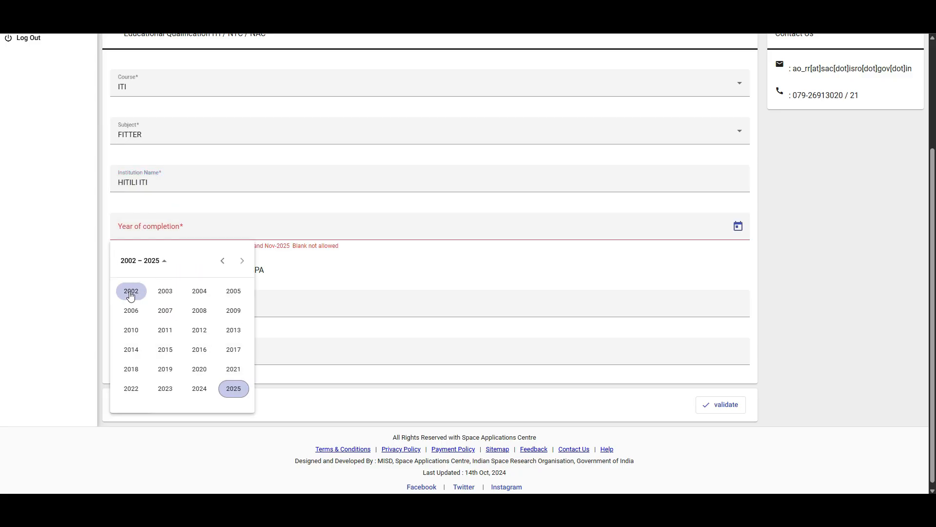
left_click(130, 291)
left_click(200, 349)
Step: Enter 75 as the ITI percentage with PASS as the class obtained, and save the qualification
left_click(222, 303)
type("75")
left_click(203, 355)
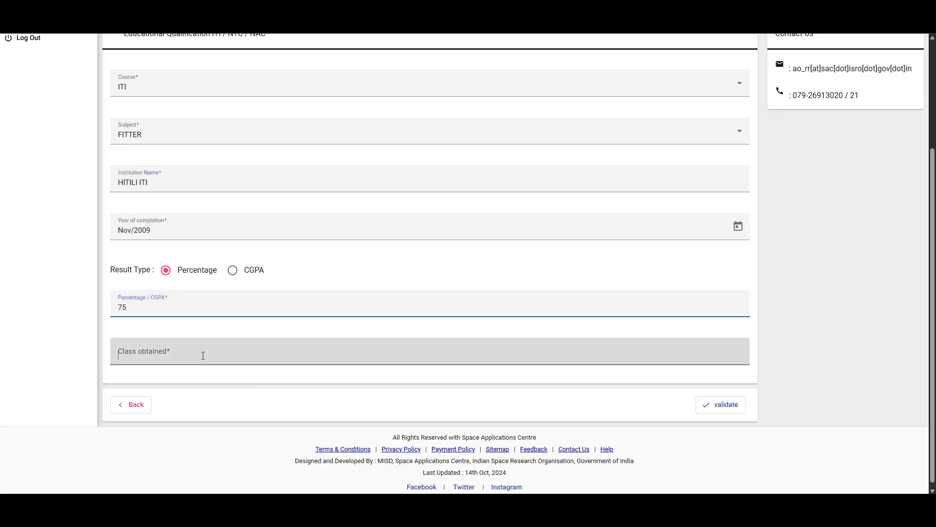
left_click(236, 388)
left_click(739, 406)
Step: For the 10th Std. qualification, enter WEST BENGAL BOARD OF SECONDARY EDUCATION as the board and Aug/2007 as the year of completion
left_click(245, 236)
type("WEST BENGAL")
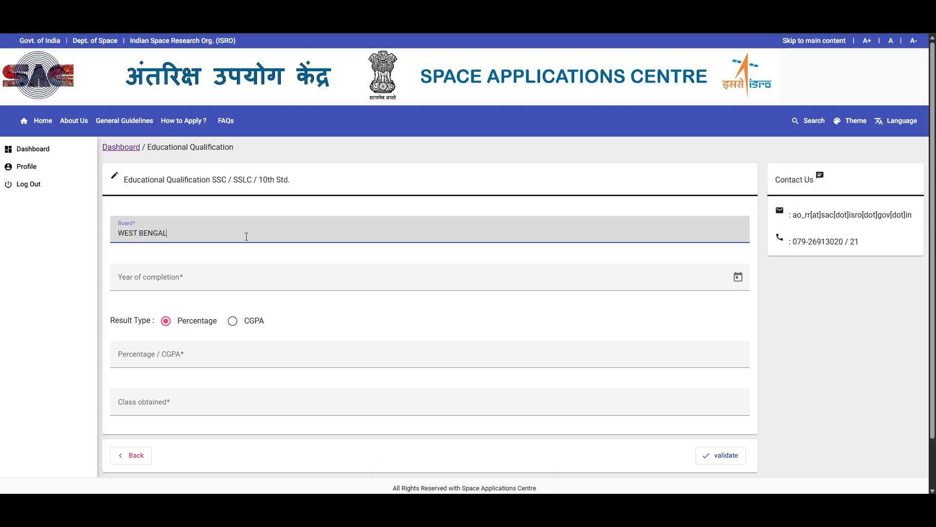
type(" BOARD OF SECONDARY EDUCATION")
left_click(221, 281)
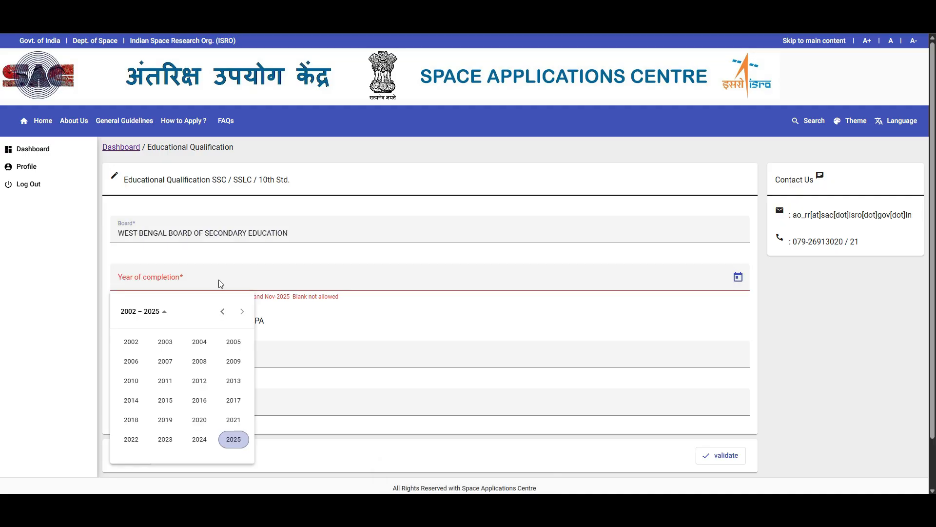
left_click(166, 381)
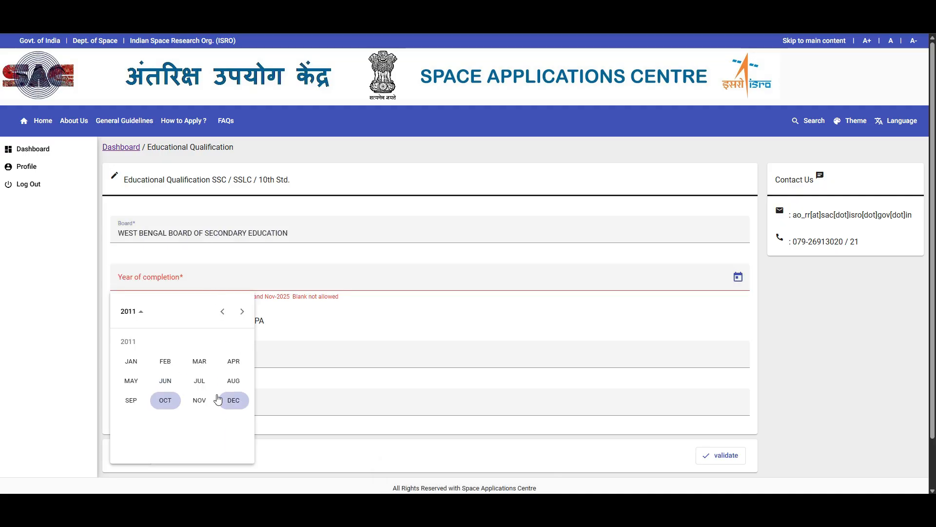
left_click(139, 313)
left_click(138, 313)
left_click(164, 364)
left_click(233, 380)
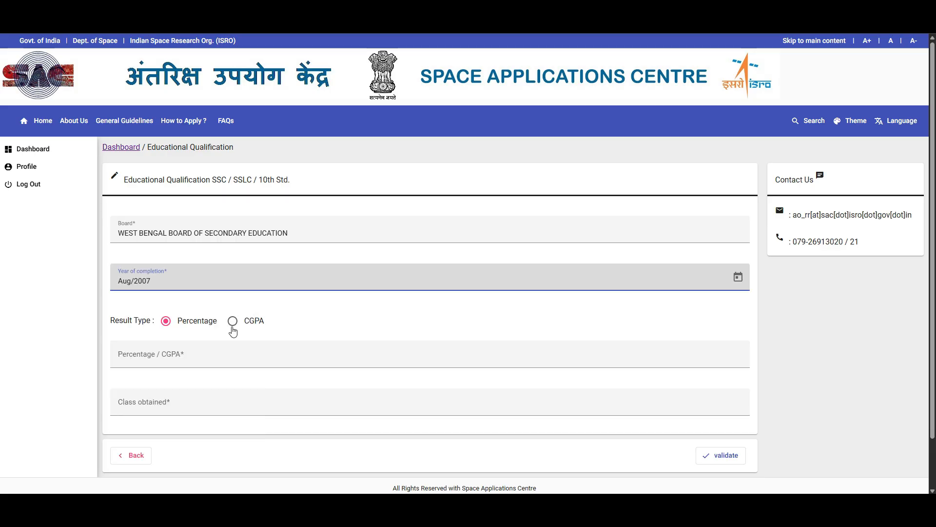
Step: Enter 68 as the 10th Std. percentage with PASS as the class obtained, and save the qualification
left_click(190, 356)
type("68")
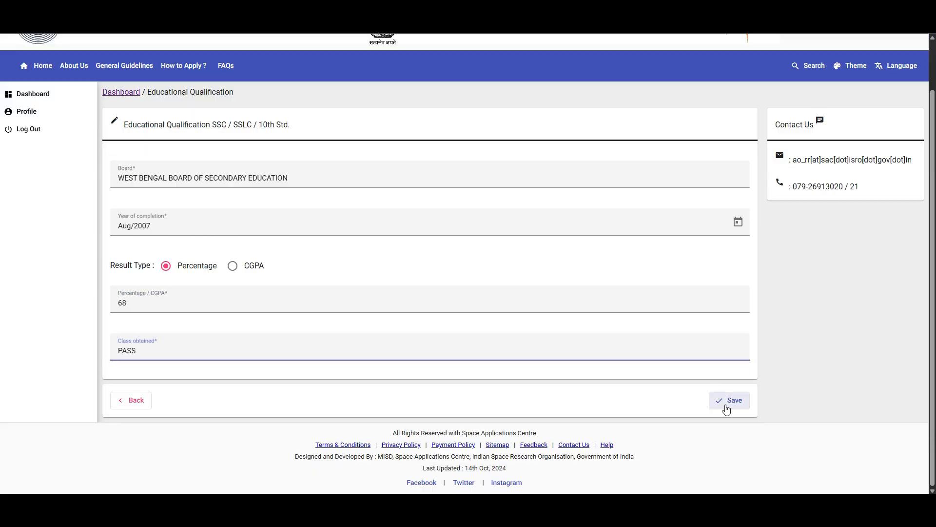
left_click(725, 403)
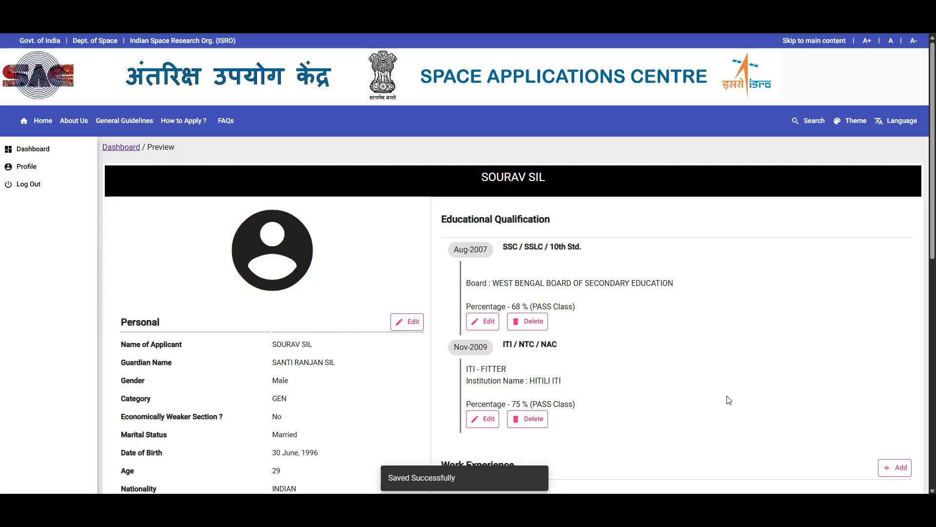
Step: Add Kolkata, Bhubaneshwar and Raipur as the first three preferred exam cities
scroll(725, 371, "down", 5)
left_click(895, 268)
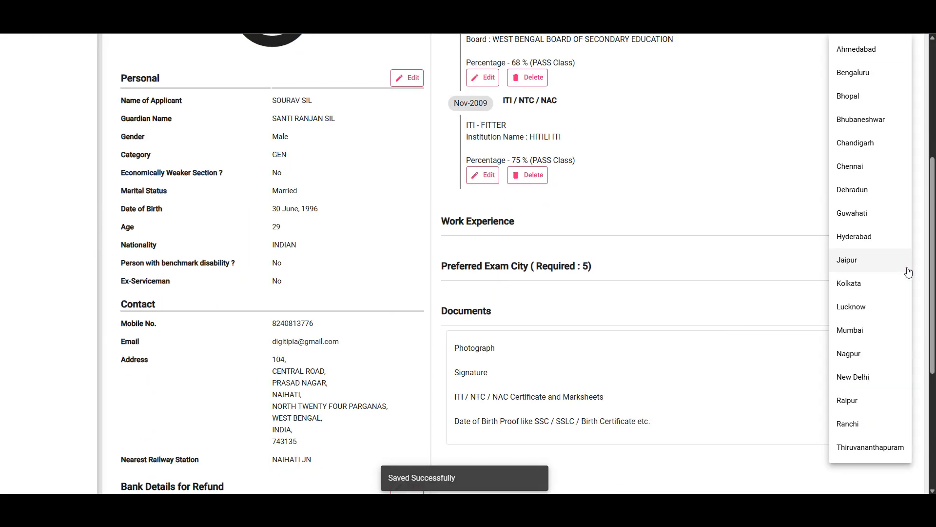
left_click(854, 282)
scroll(722, 296, "down", 2)
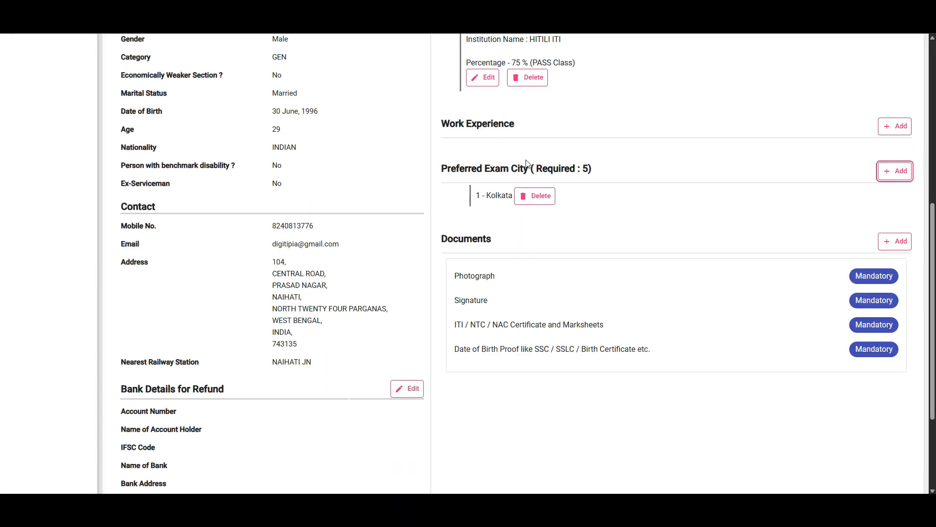
left_click(895, 171)
left_click(894, 174)
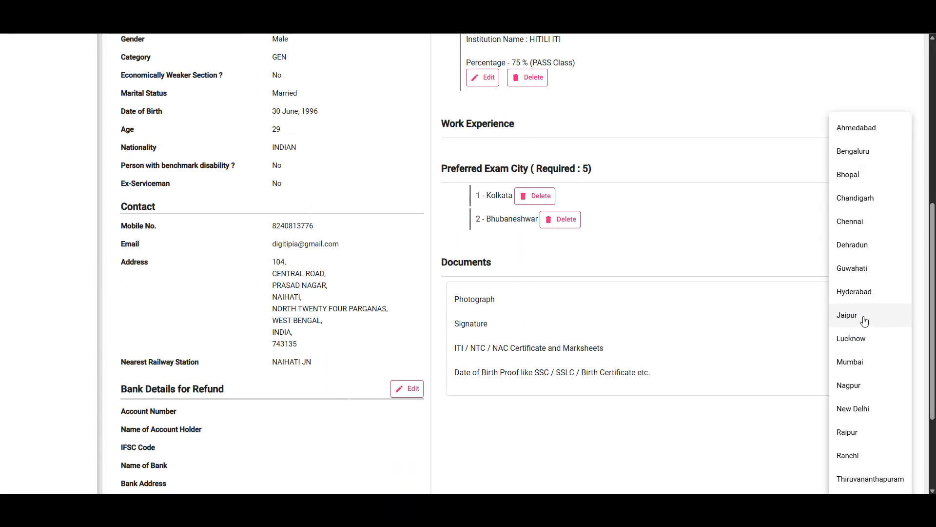
left_click(861, 437)
Step: Add Ranchi and Guwahati as the fourth and fifth preferred exam cities
left_click(892, 169)
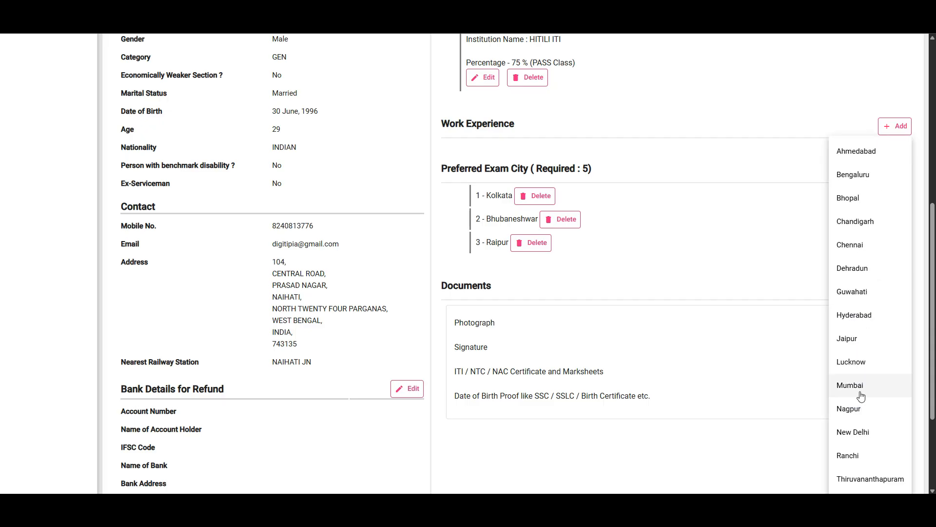
left_click(855, 455)
left_click(888, 170)
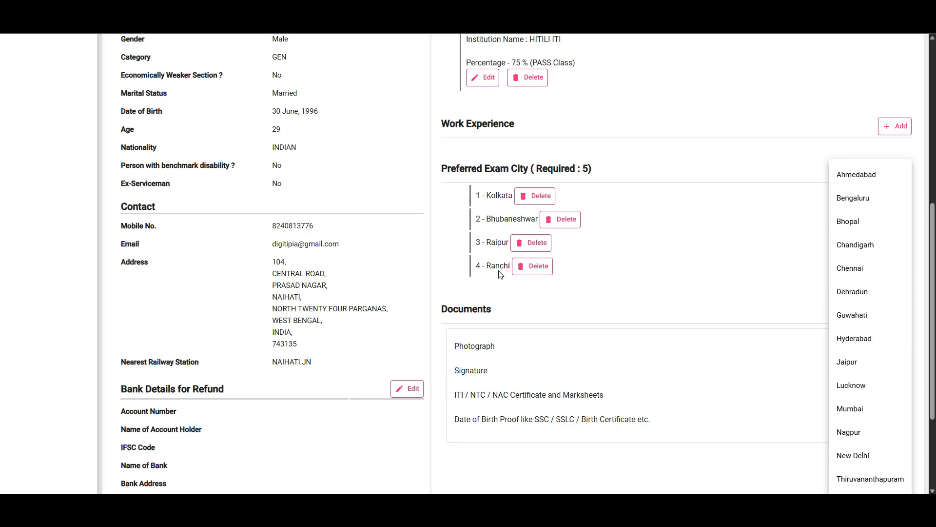
scroll(878, 312, "down", 2)
scroll(878, 317, "up", 1)
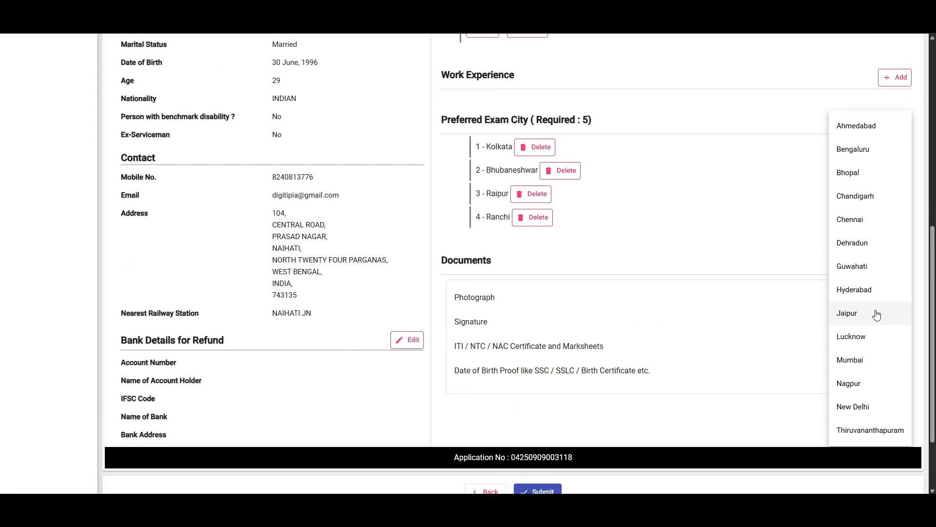
left_click(864, 265)
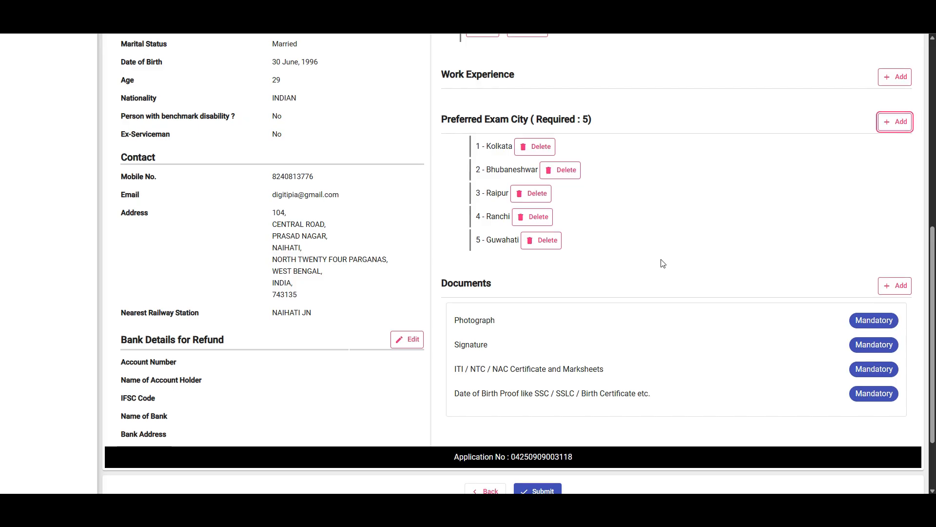
Step: Fill in the refund bank details with the account holder's name, account number, IFSC code, bank name and bank address, and save them
scroll(658, 265, "down", 1)
left_click(401, 297)
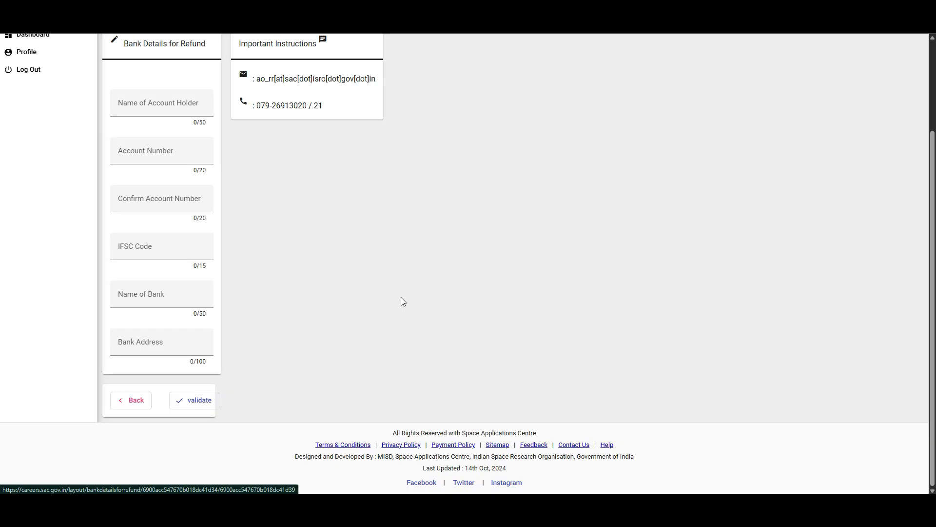
scroll(401, 297, "up", 3)
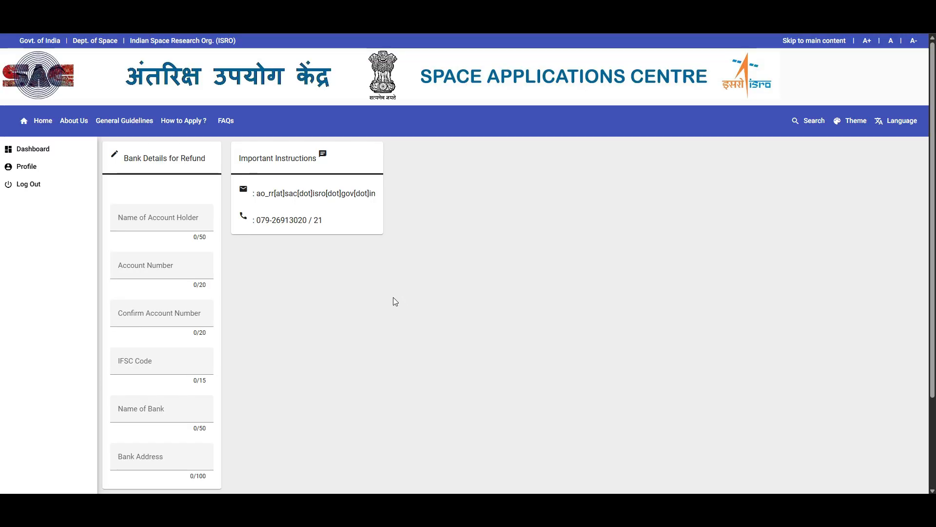
left_click(176, 219)
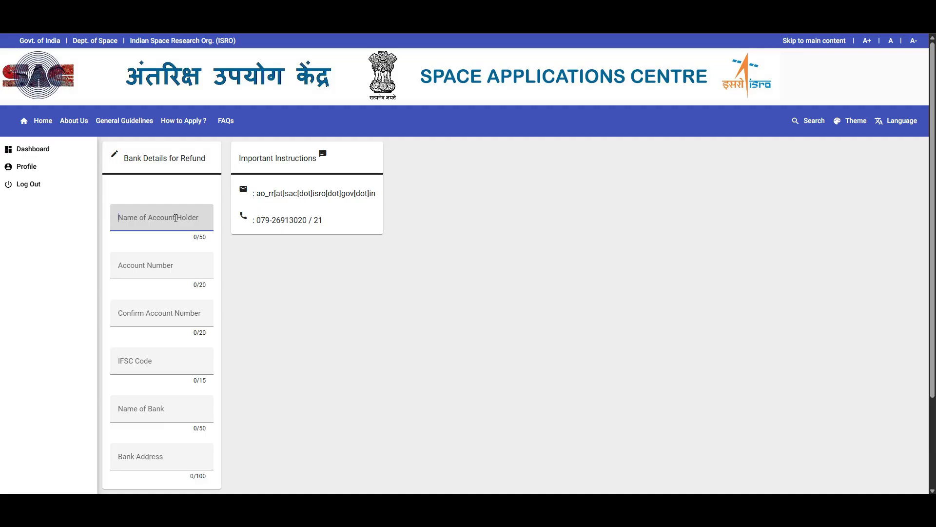
type("sou")
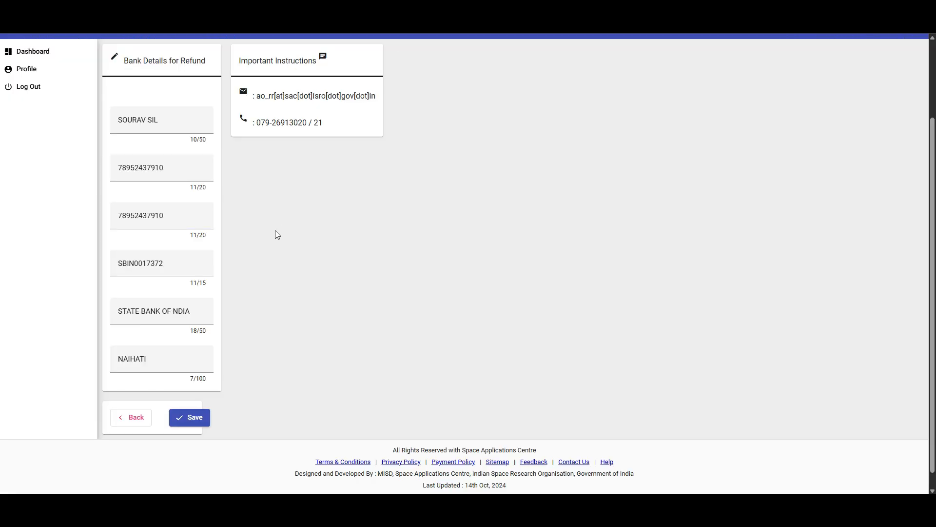
left_click(199, 420)
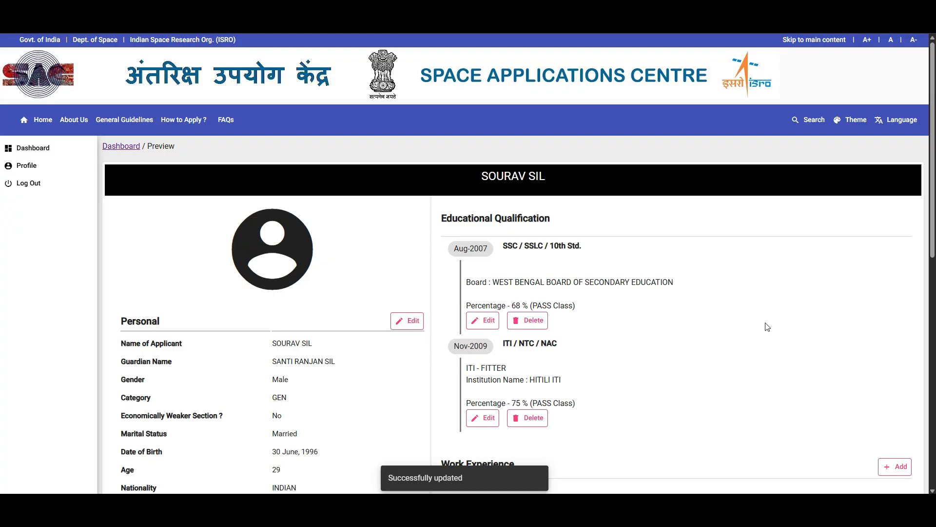
Step: Upload the applicant's photograph to the application's documents and save it
scroll(767, 327, "down", 7)
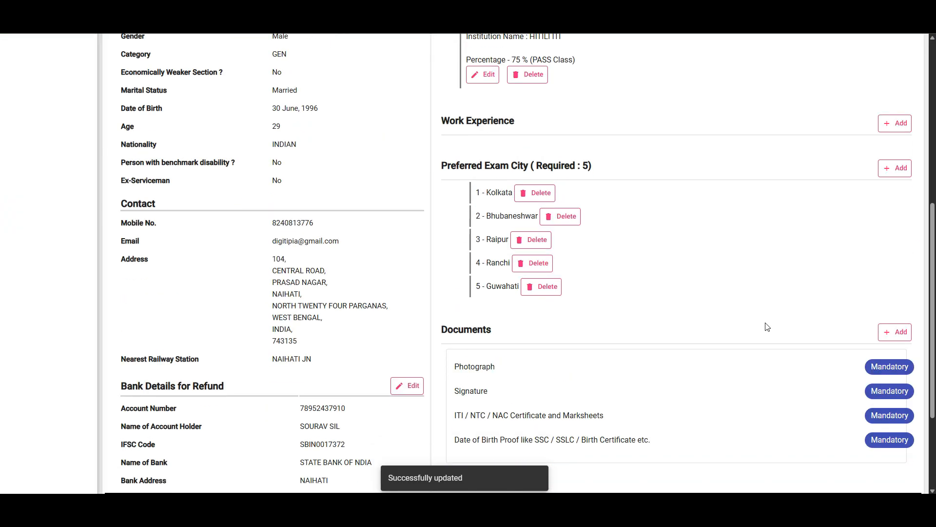
scroll(769, 326, "down", 3)
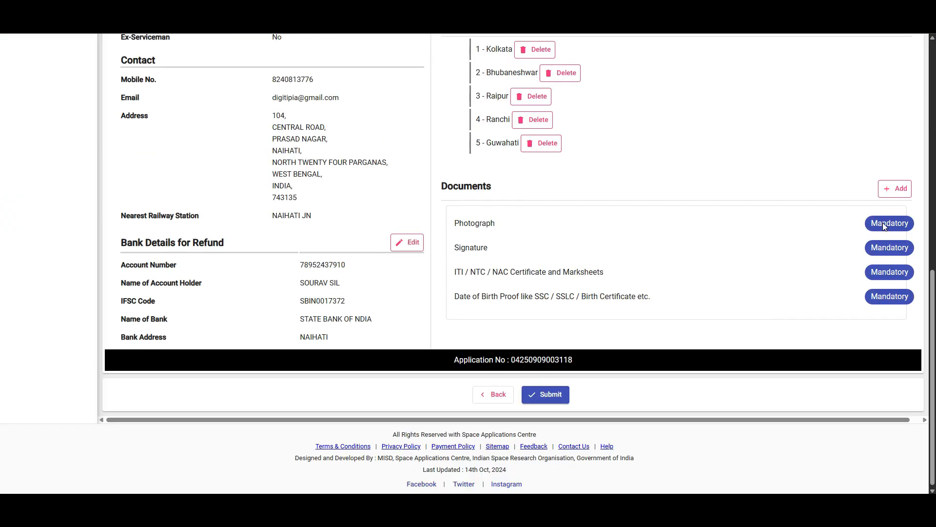
left_click(893, 195)
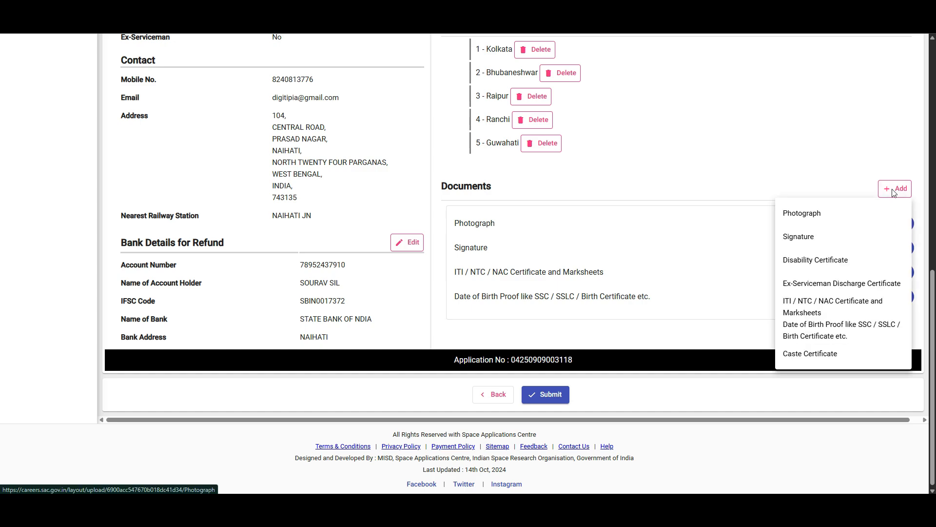
left_click(806, 213)
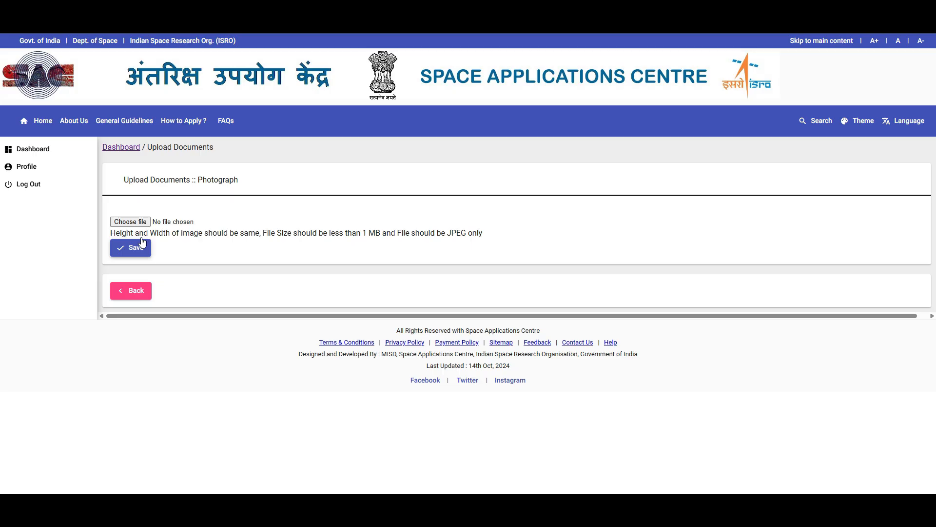
left_click(138, 222)
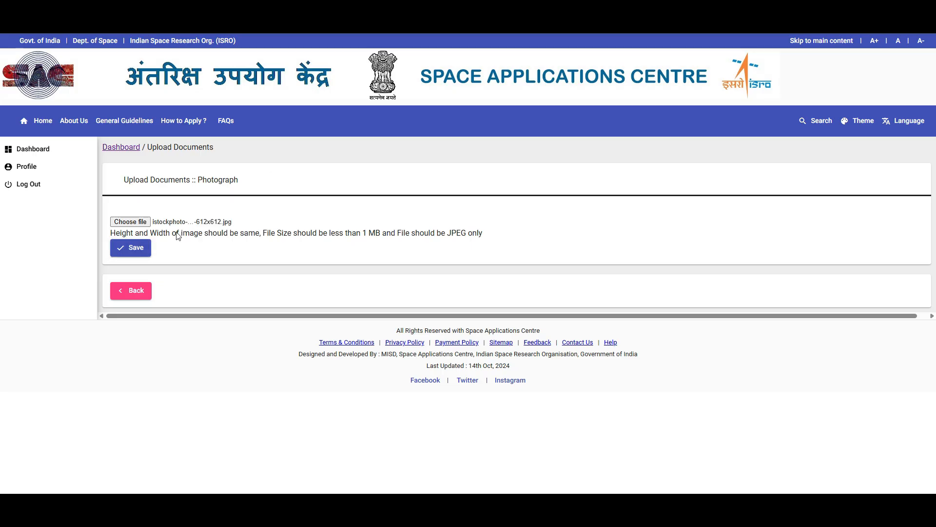
left_click(130, 248)
left_click(130, 248)
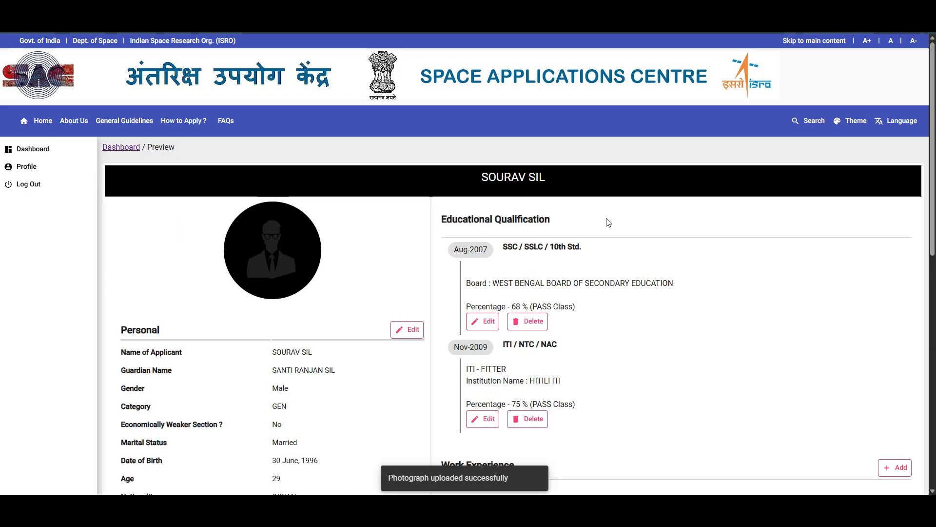
Step: Upload and save the signature image GSFR.jpg, the ITI / NTC / NAC certificate and marksheets, and the date of birth proof
scroll(634, 258, "down", 3)
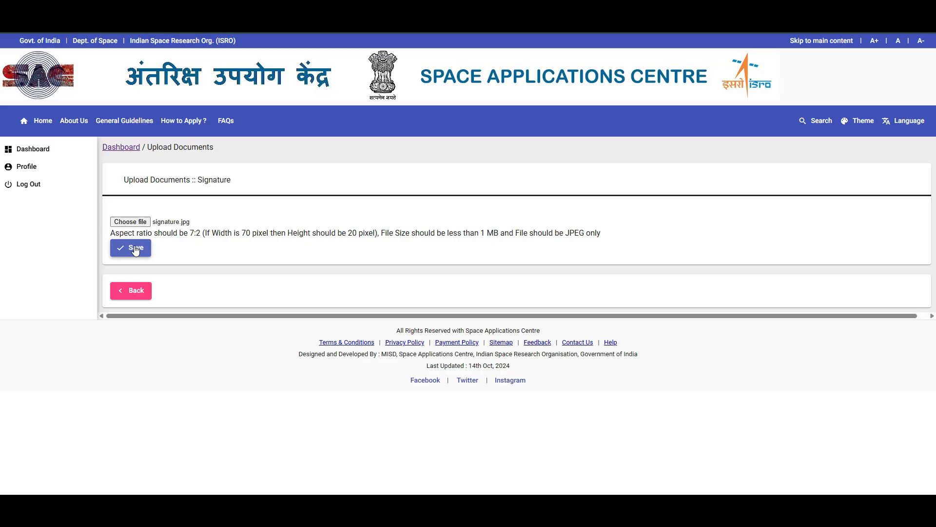
left_click(136, 248)
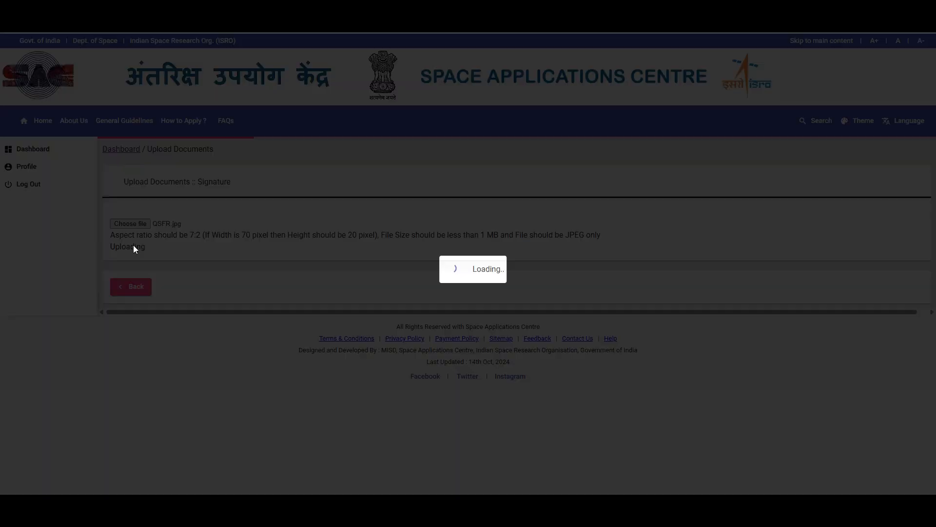
left_click(130, 248)
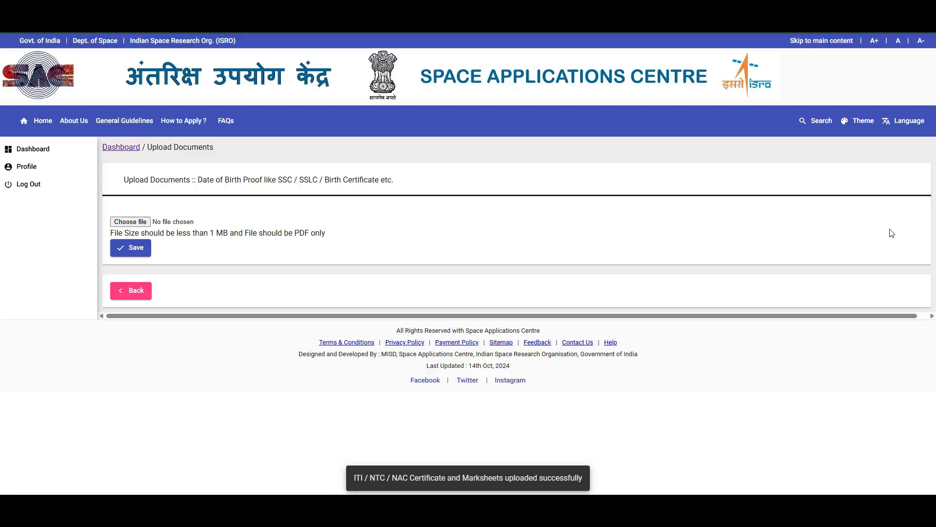
left_click(127, 248)
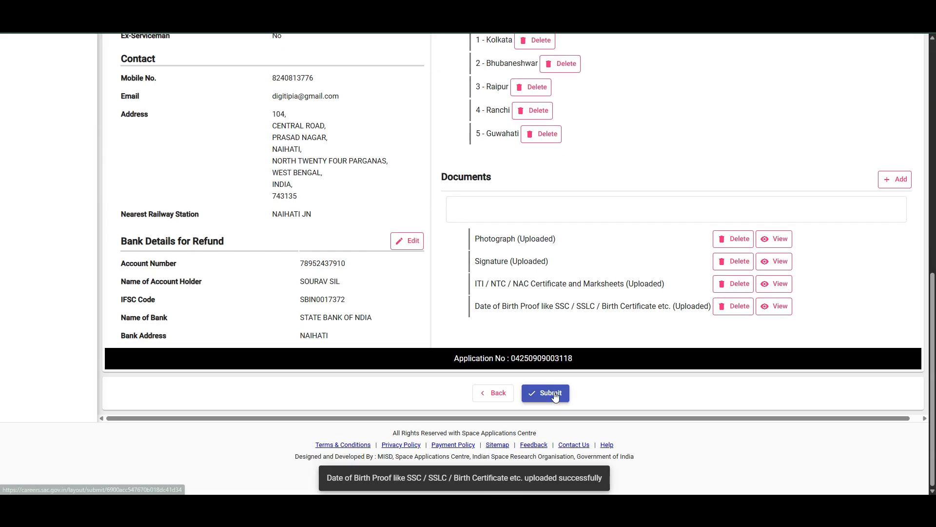
Step: Review the completion status of all application sections and make the final submission
left_click(551, 393)
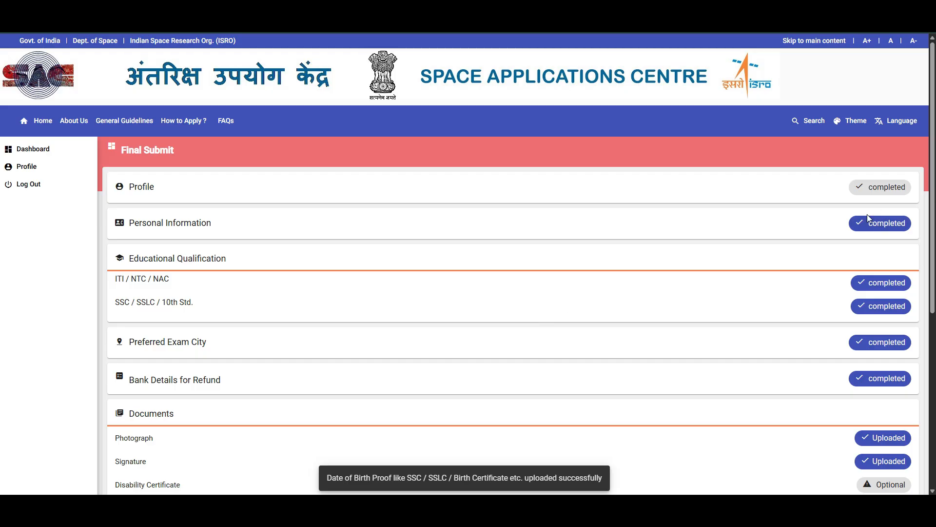
scroll(811, 287, "down", 3)
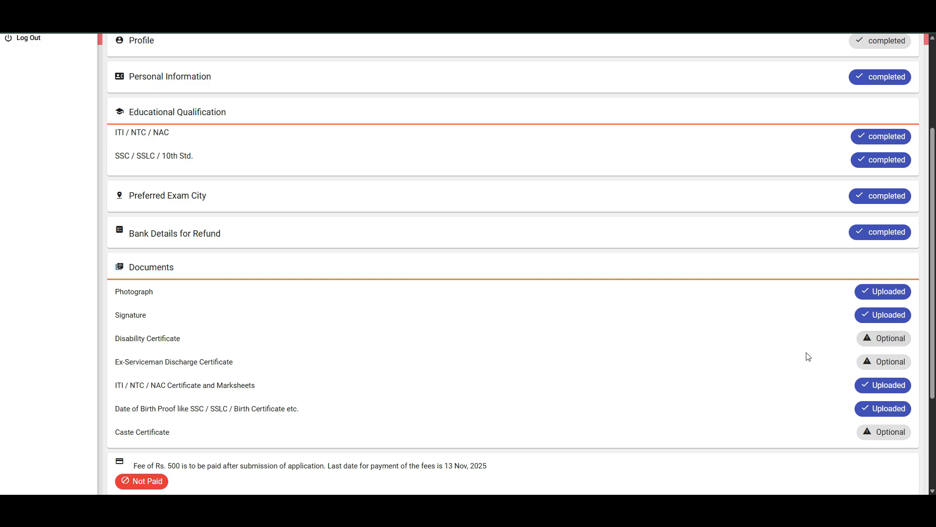
scroll(804, 356, "down", 3)
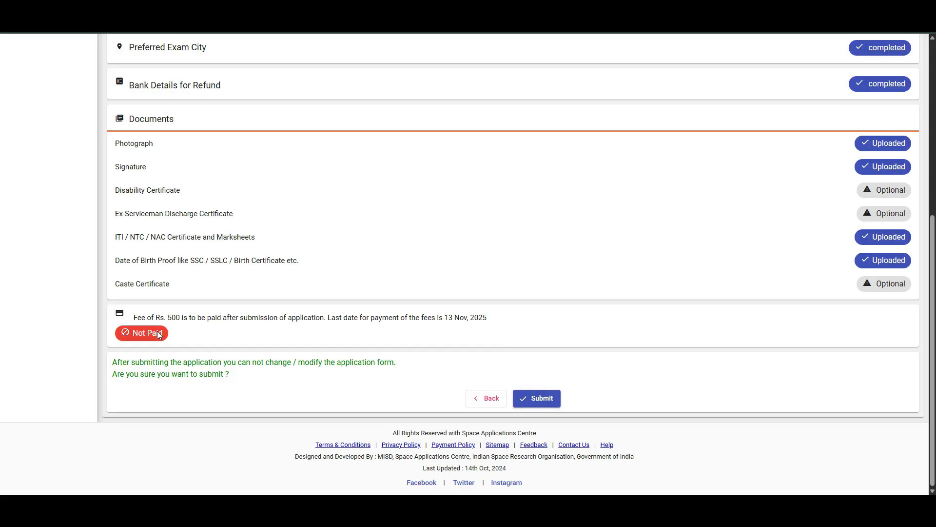
left_click(540, 399)
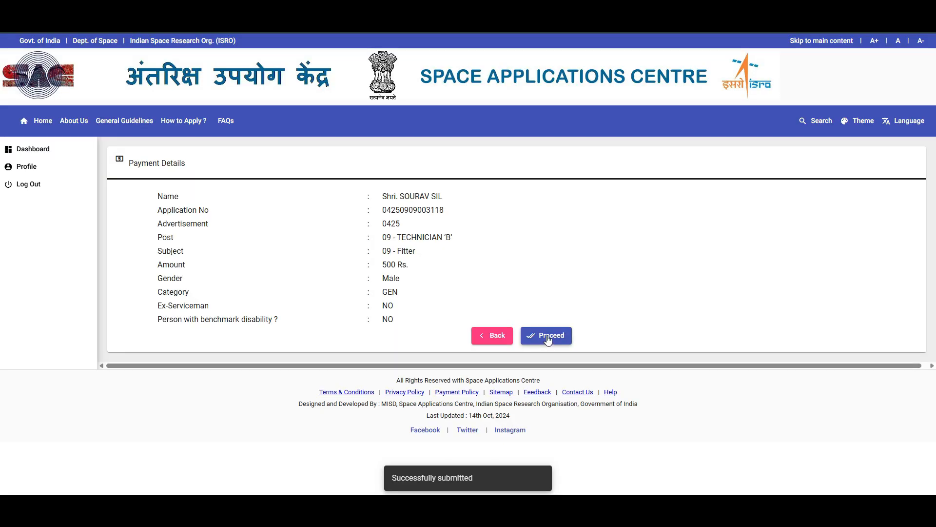
Step: Proceed to the Bharatkosh gateway for the 500 Rs. application fee and confirm the depositor and purpose details
left_click(548, 340)
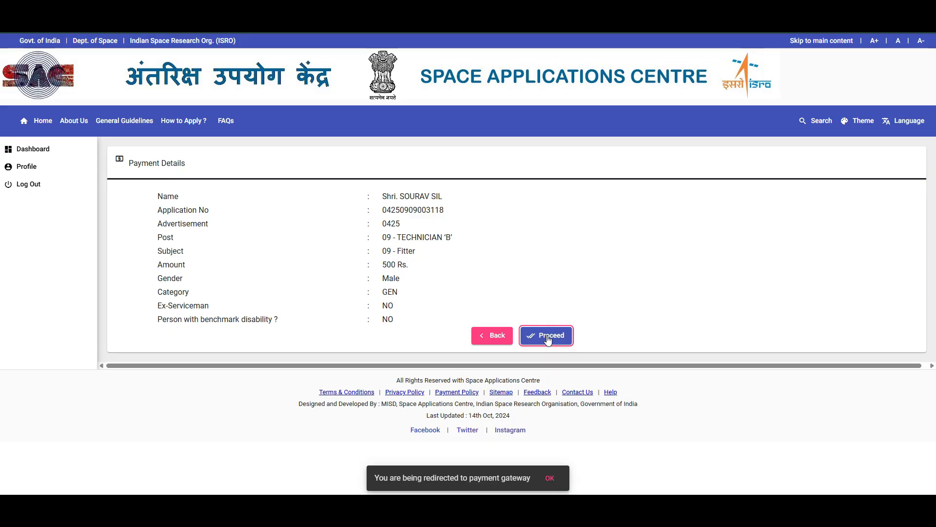
left_click(550, 480)
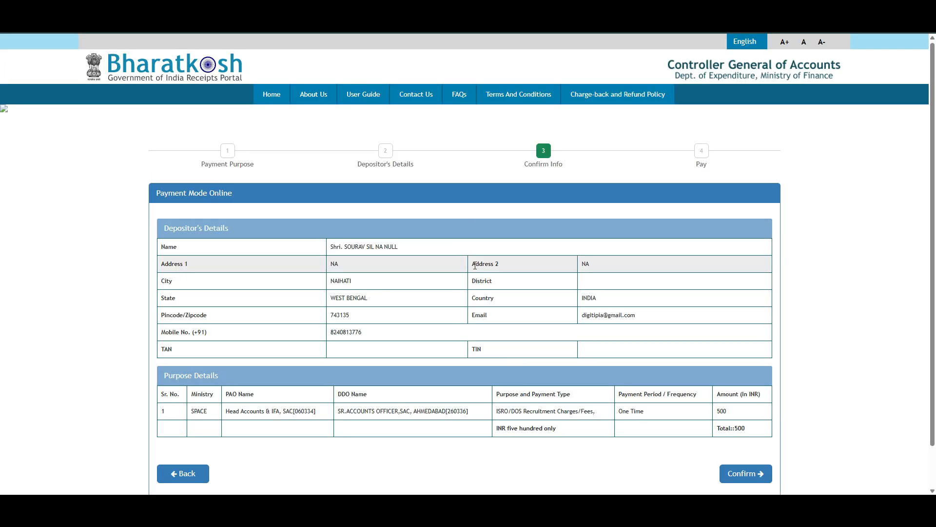
scroll(475, 266, "down", 1)
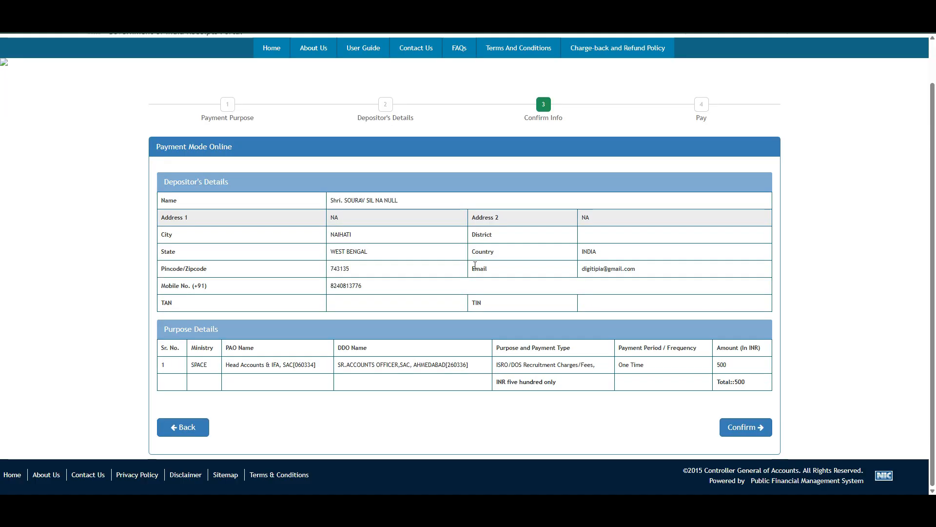
left_click(757, 428)
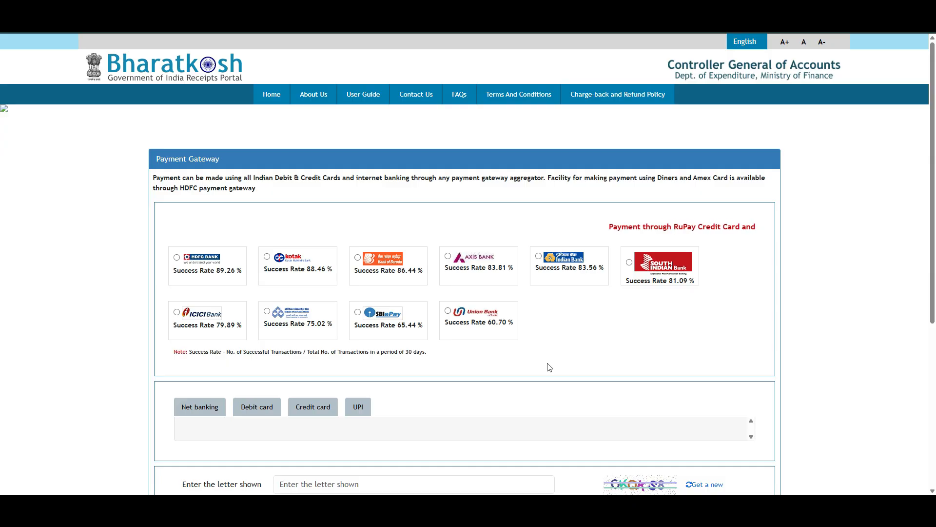
Step: Look through the UPI, Credit card and Debit card payment modes and switch to Net banking
scroll(548, 353, "down", 2)
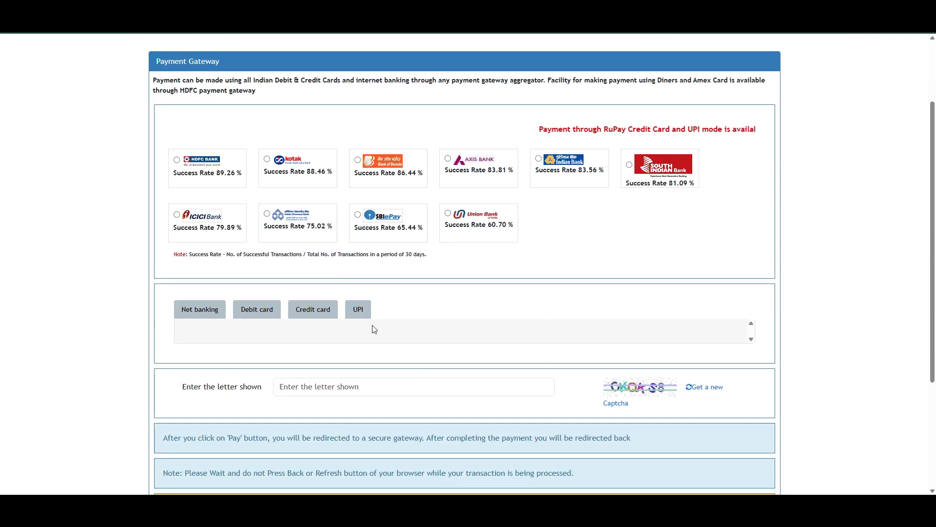
left_click(359, 309)
scroll(359, 309, "down", 3)
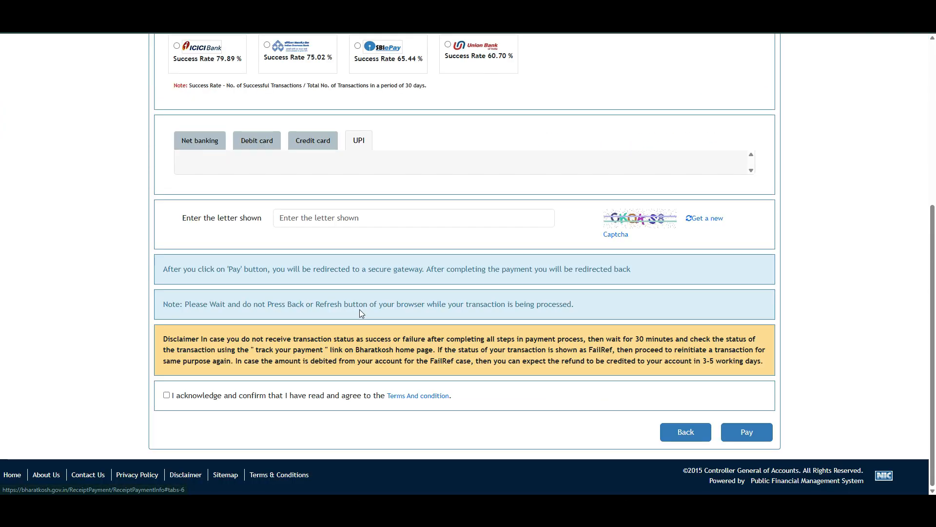
left_click(318, 141)
left_click(251, 141)
left_click(205, 143)
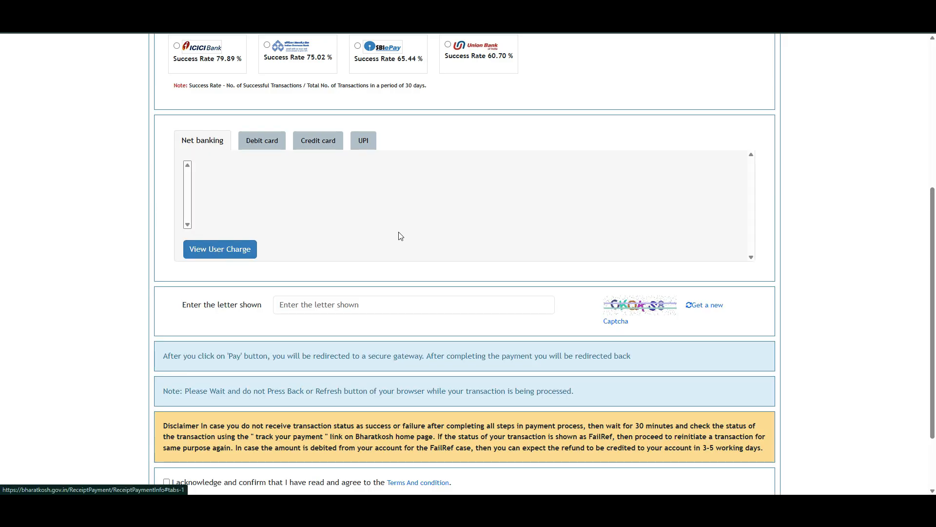
Step: Try different bank gateways for the net banking payment and select HDFC Bank
scroll(398, 232, "up", 2)
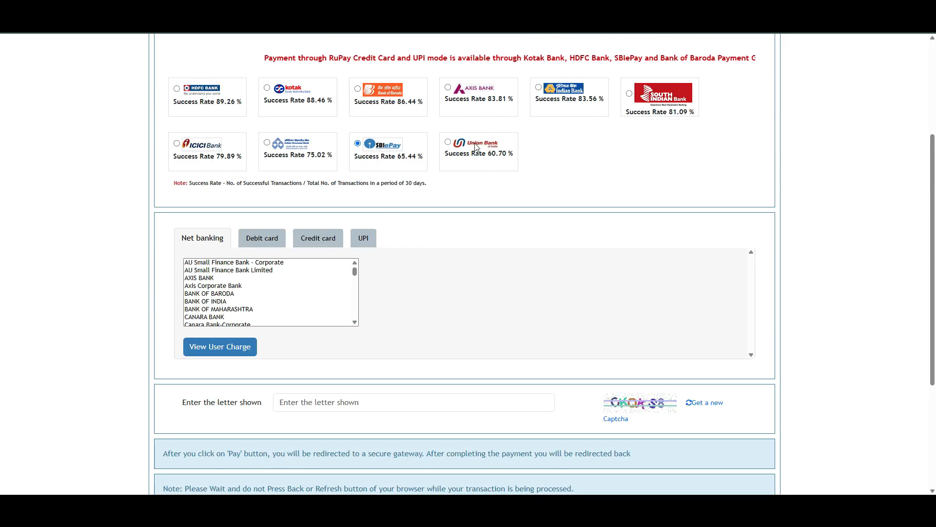
left_click(453, 142)
left_click(267, 88)
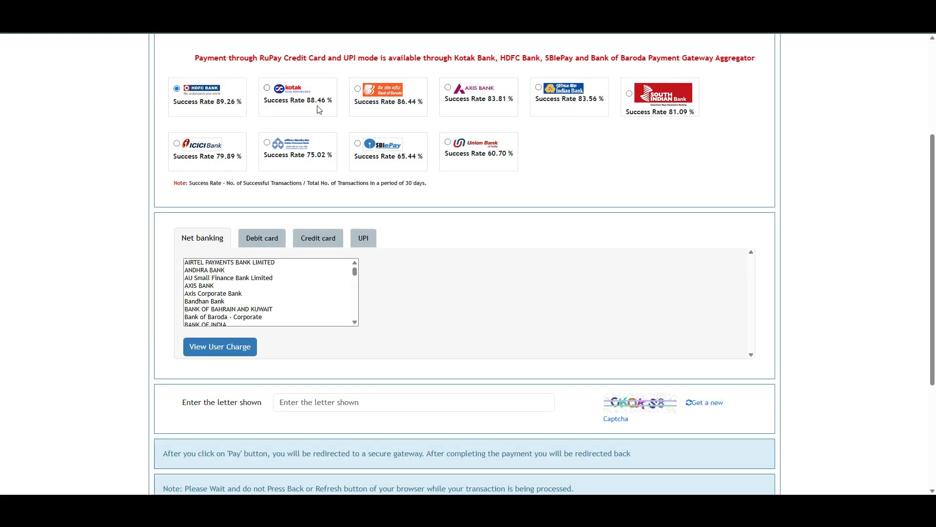
scroll(500, 262, "down", 4)
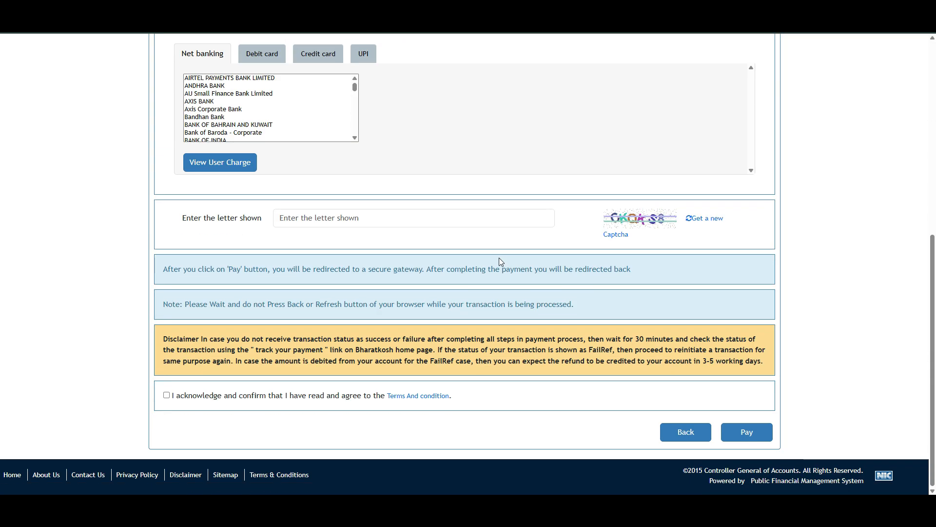
scroll(673, 399, "up", 5)
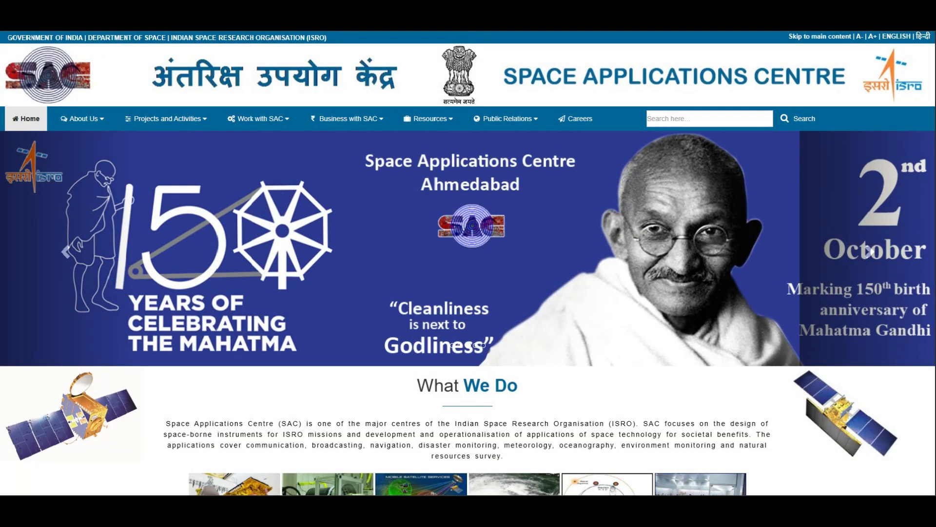
scroll(468, 264, "down", 7)
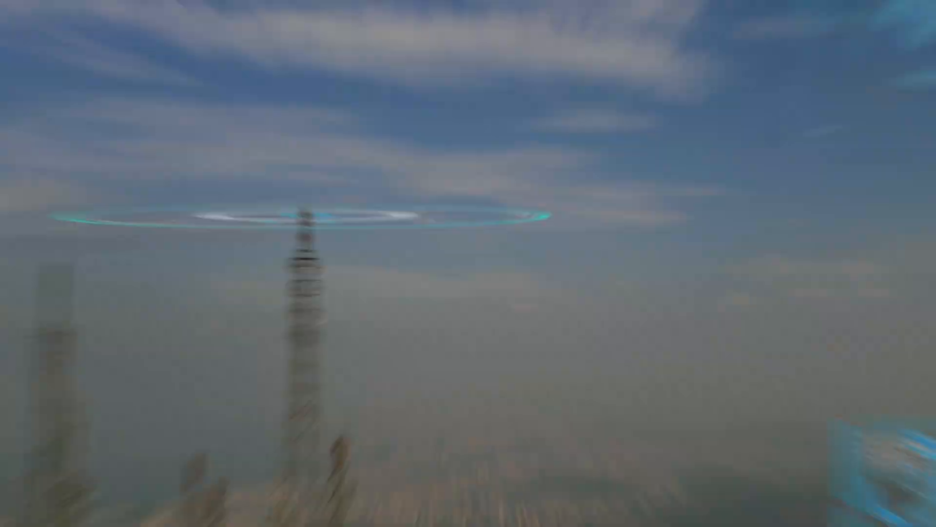